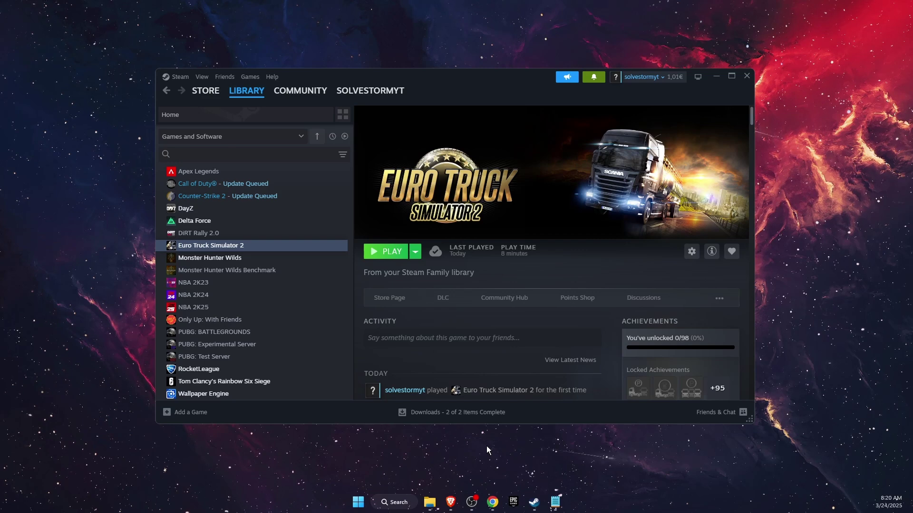
# - Check the Start menu's power options, then return to the Steam library
pyautogui.click(357, 508)
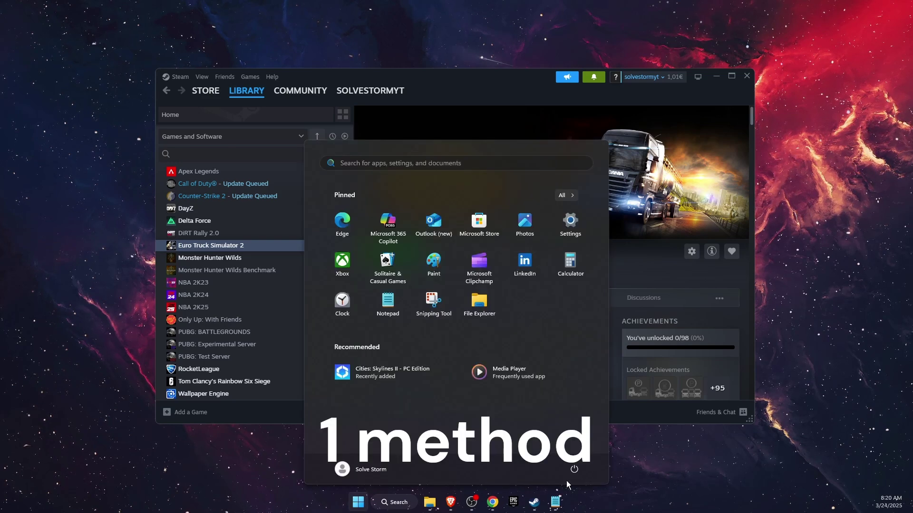
pyautogui.click(574, 470)
pyautogui.click(674, 468)
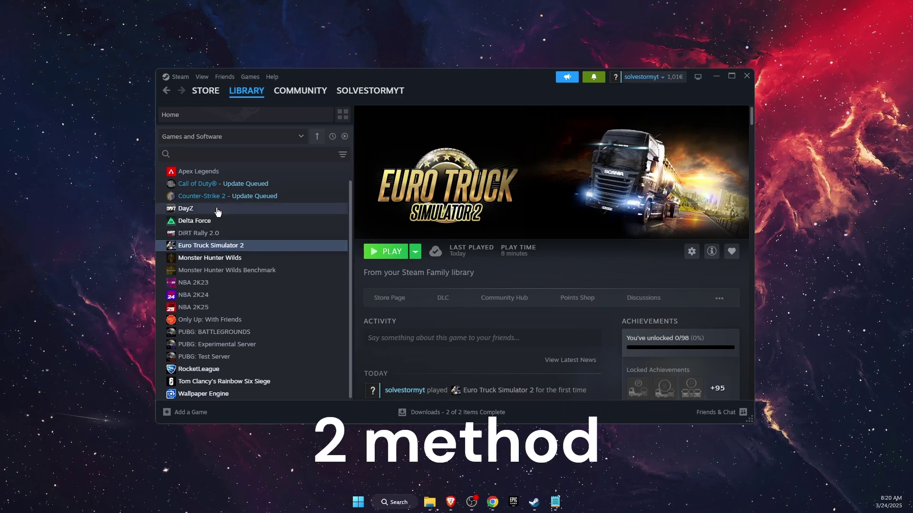
# - Open Euro Truck Simulator 2's Properties on the Installed Files page
pyautogui.rightClick(242, 246)
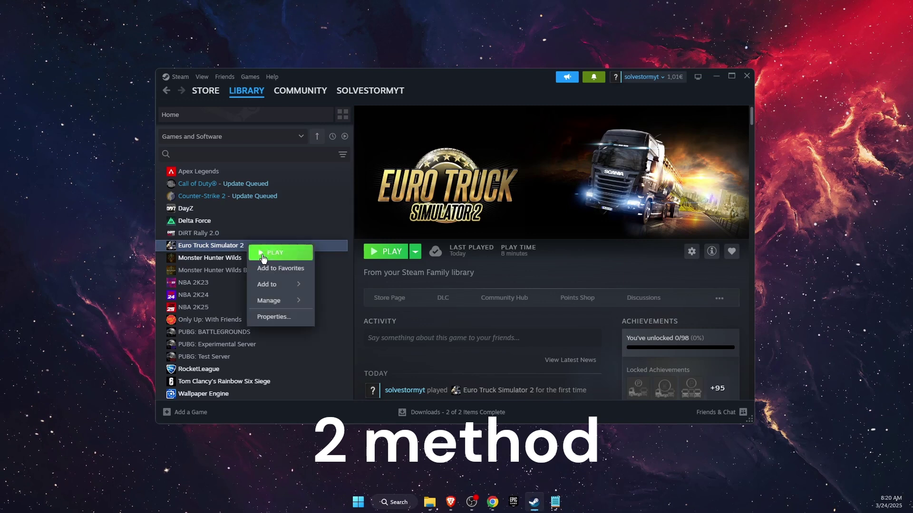
pyautogui.click(291, 317)
pyautogui.click(301, 198)
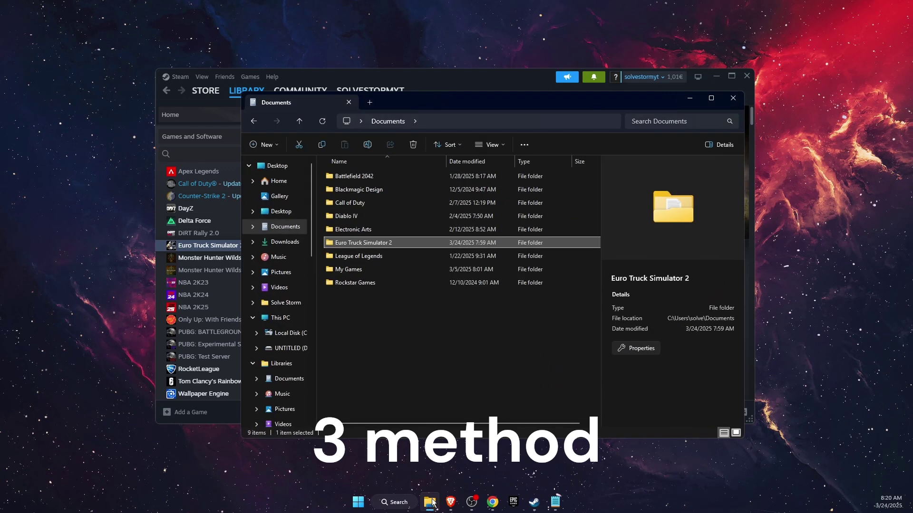
pyautogui.doubleClick(347, 243)
pyautogui.click(355, 189)
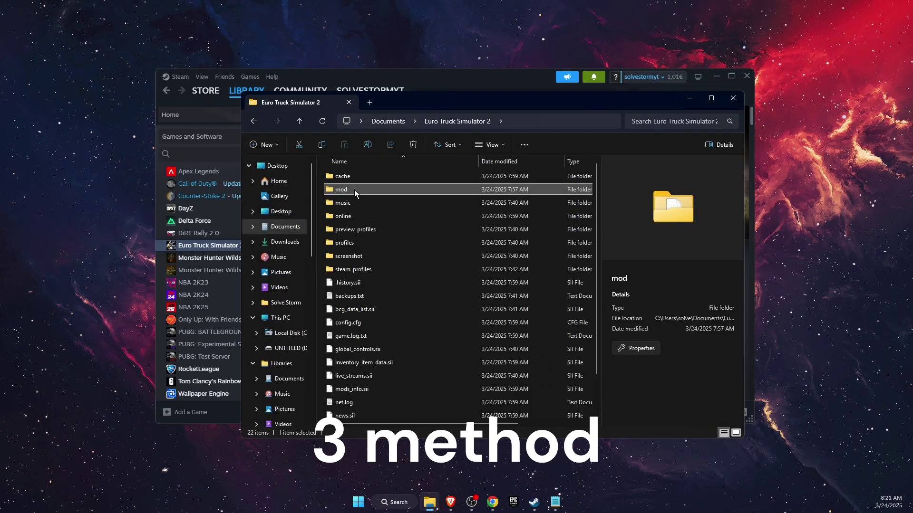
pyautogui.doubleClick(355, 190)
pyautogui.moveTo(417, 249); pyautogui.dragTo(443, 173)
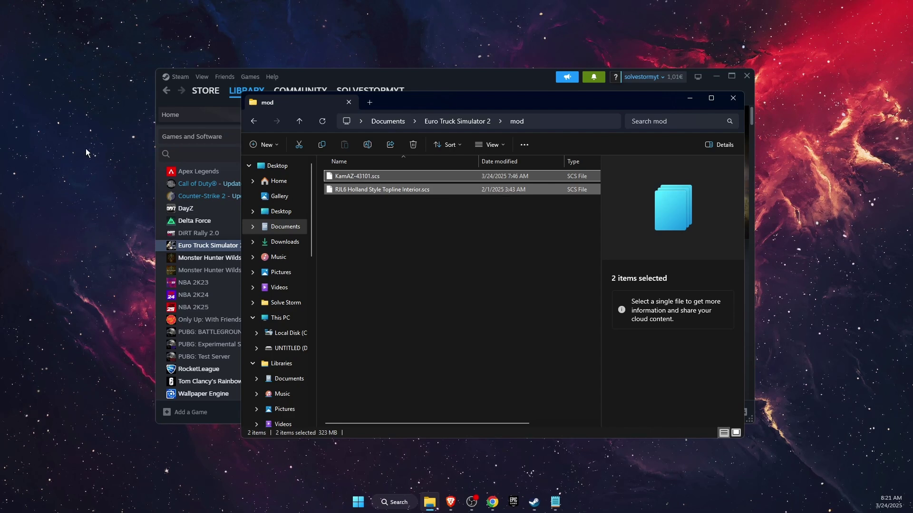
pyautogui.click(481, 277)
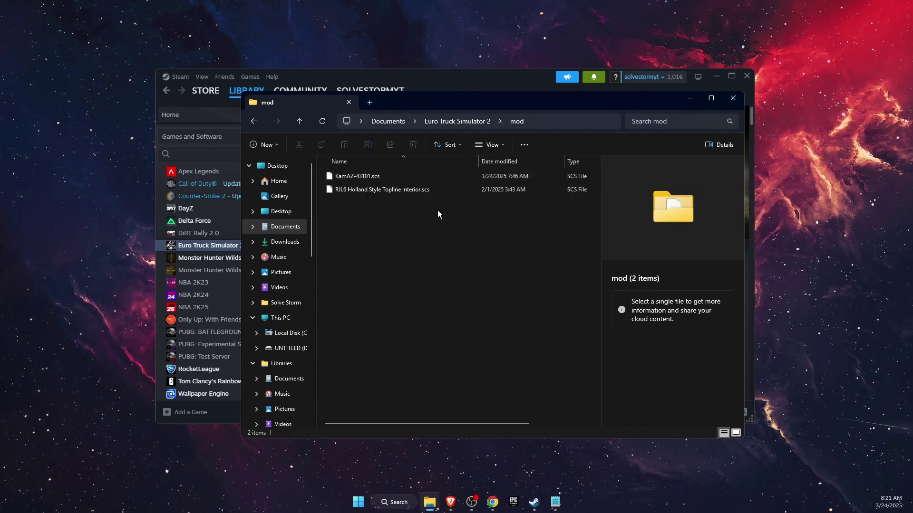
# - Close the mod folder and properties windows, then reopen Euro Truck Simulator 2's Properties
pyautogui.click(739, 101)
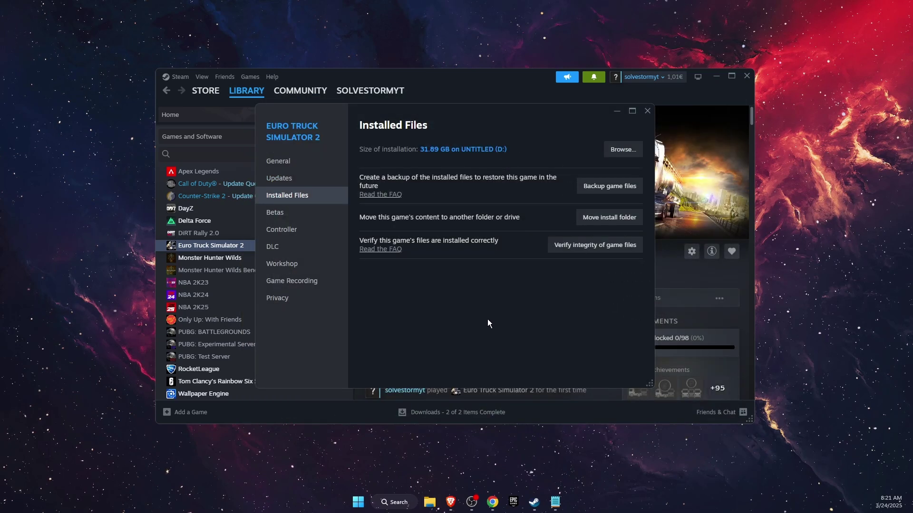
pyautogui.click(646, 111)
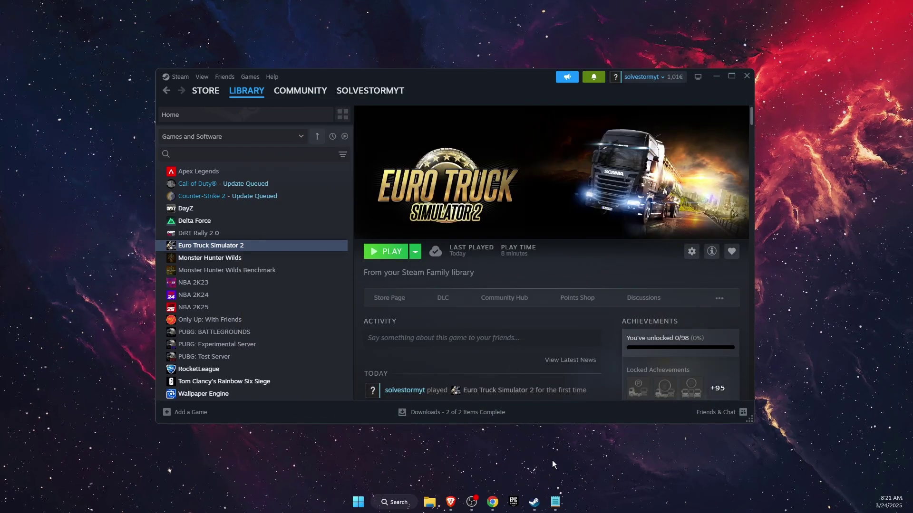
pyautogui.rightClick(265, 245)
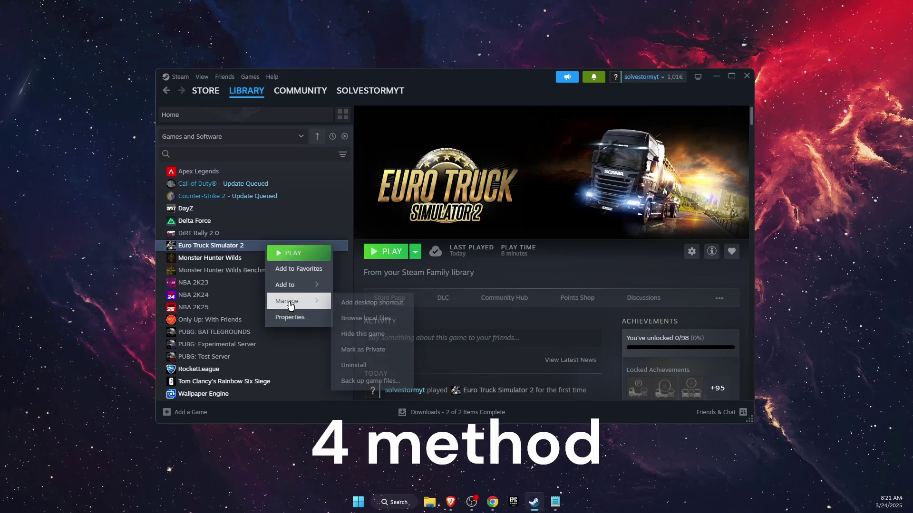
pyautogui.click(292, 316)
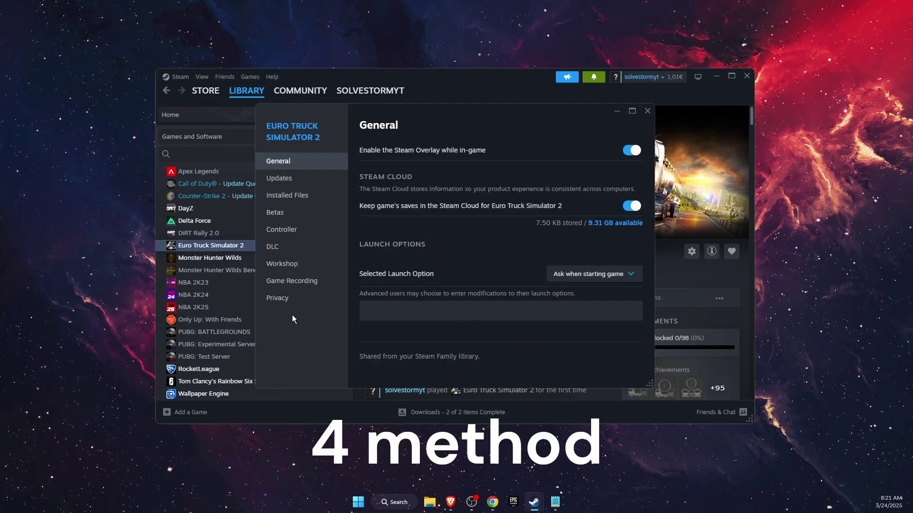
# - Look through the available betas in the Betas page's Beta Participation list
pyautogui.click(281, 212)
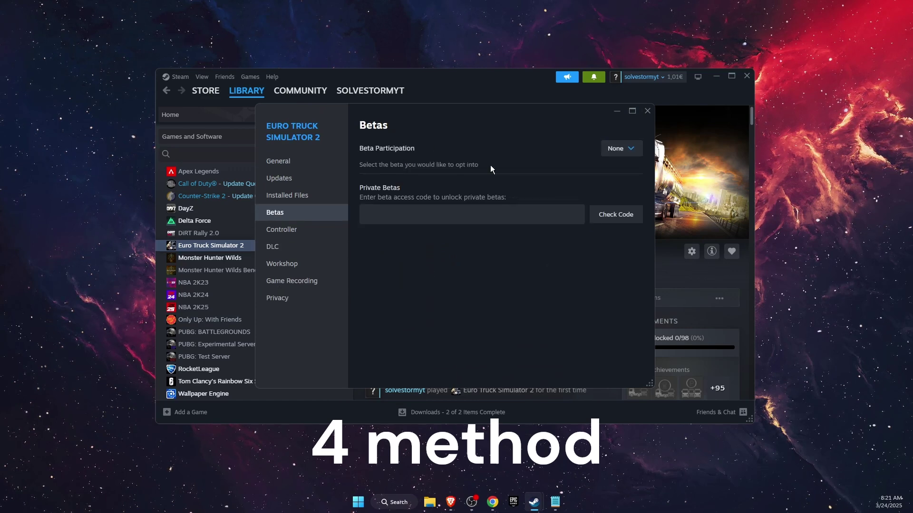
pyautogui.click(630, 151)
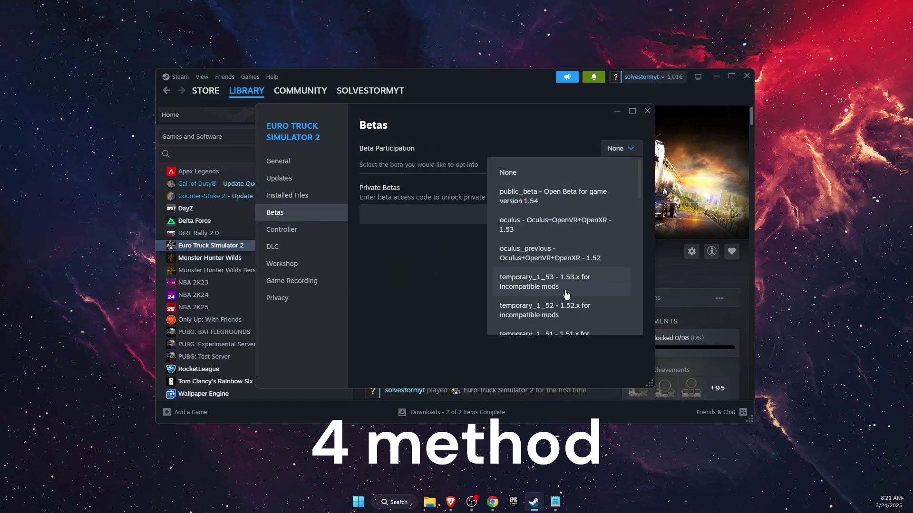
pyautogui.scroll(-5, 580, 295)
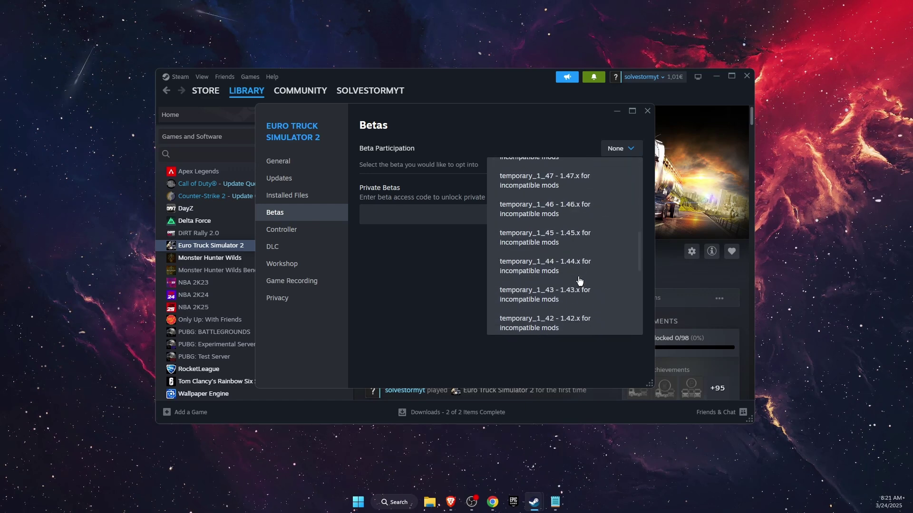
pyautogui.scroll(5, 608, 311)
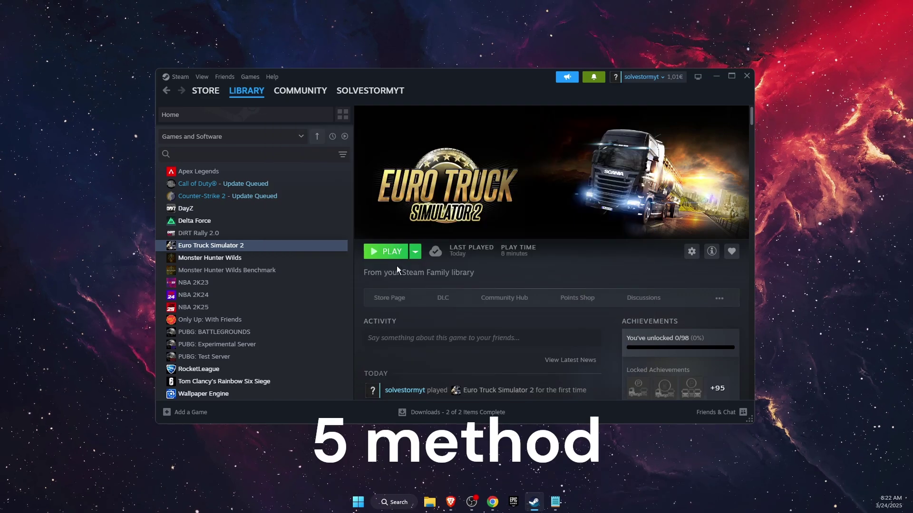
# - Choose Launch in safe mode for the game, then cancel the launch
pyautogui.click(382, 256)
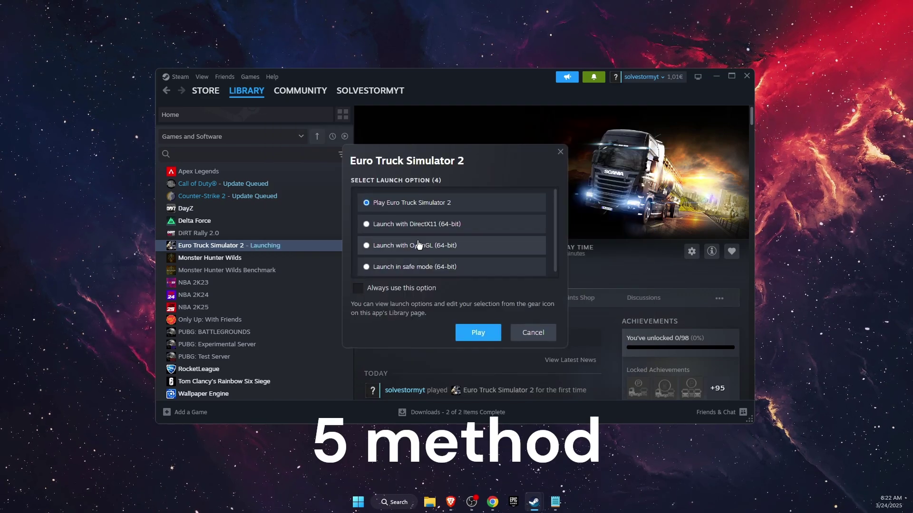
pyautogui.click(407, 266)
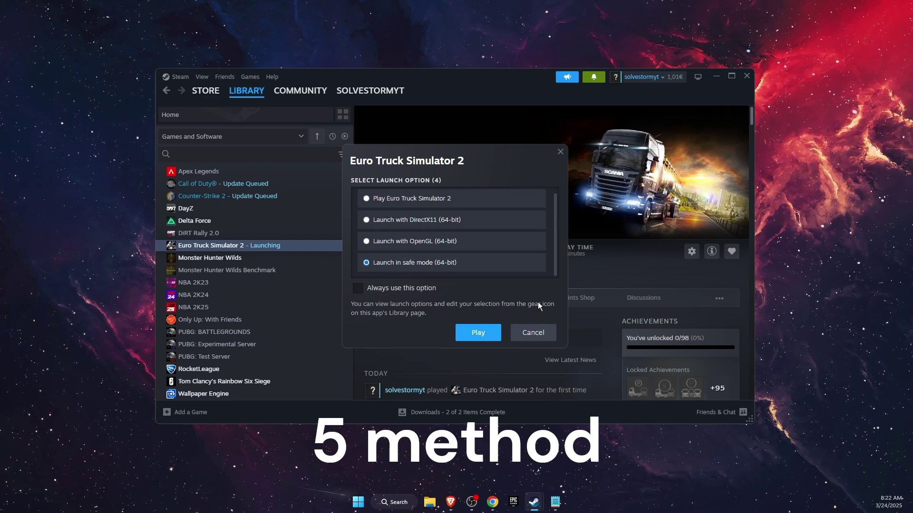
pyautogui.click(540, 335)
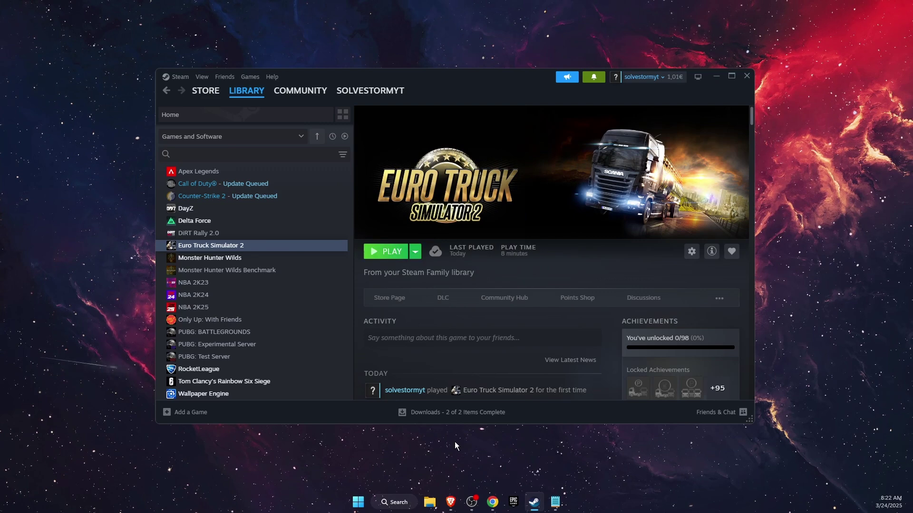
# - Browse the game's local install folder from Properties > Installed Files
pyautogui.rightClick(295, 247)
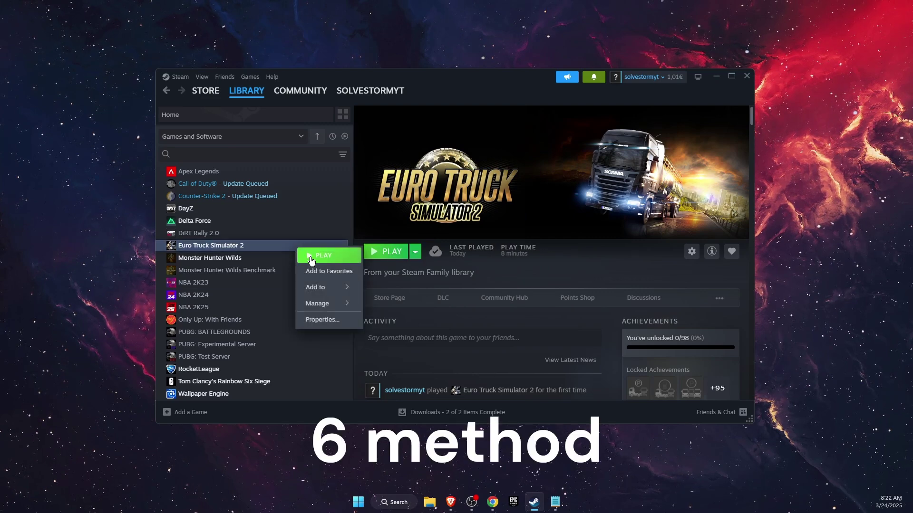
pyautogui.click(323, 319)
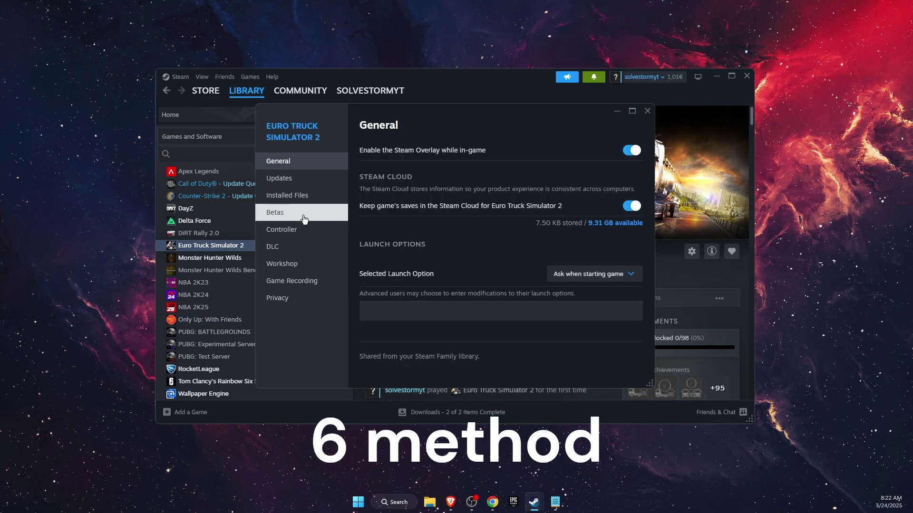
pyautogui.click(322, 199)
pyautogui.click(618, 151)
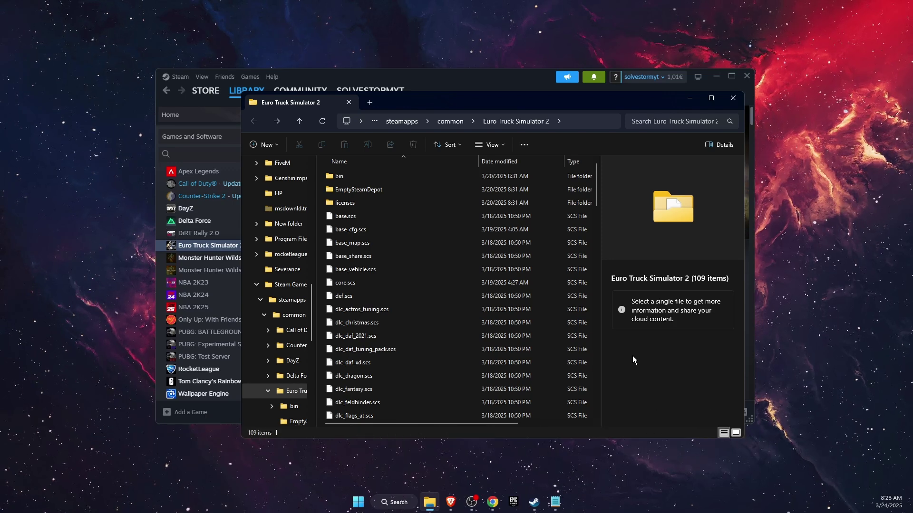
# - Go into bin\win_x64 and bring up the properties of eurotrucks2.exe
pyautogui.doubleClick(354, 176)
pyautogui.click(356, 176)
pyautogui.doubleClick(355, 177)
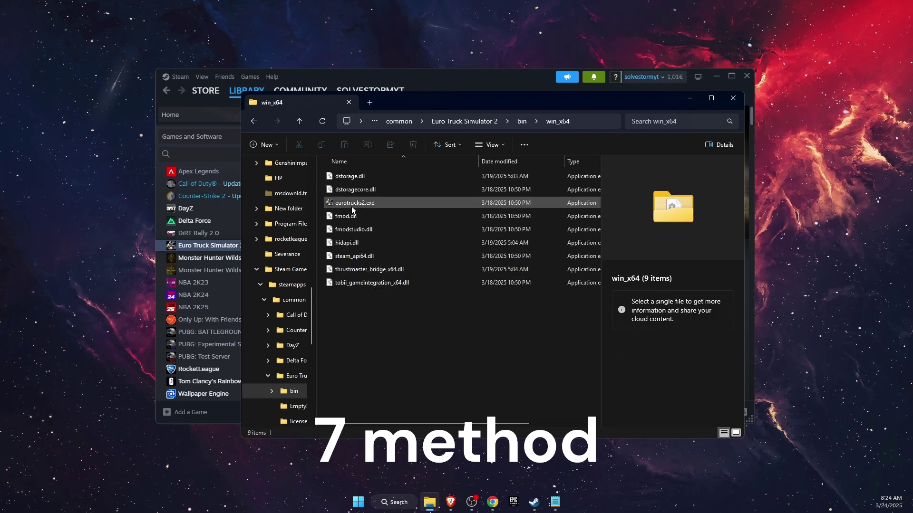
pyautogui.click(367, 204)
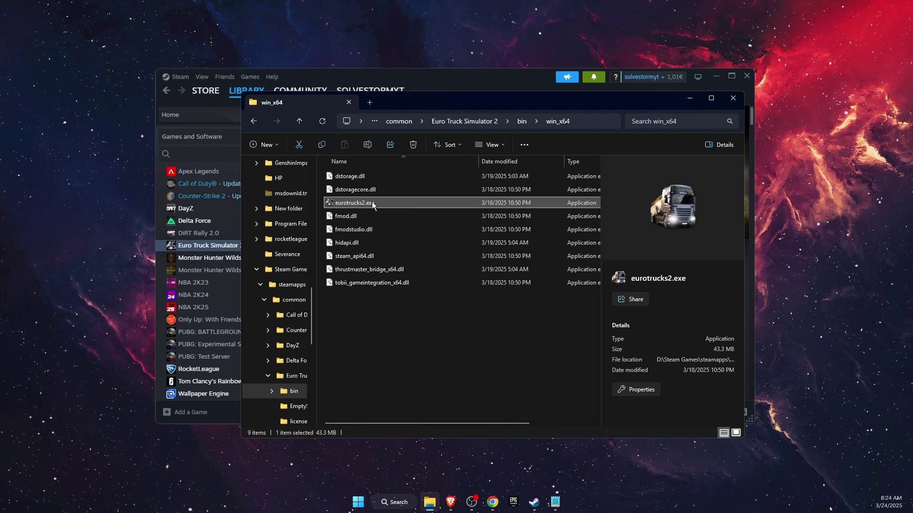
pyautogui.rightClick(371, 204)
pyautogui.click(410, 345)
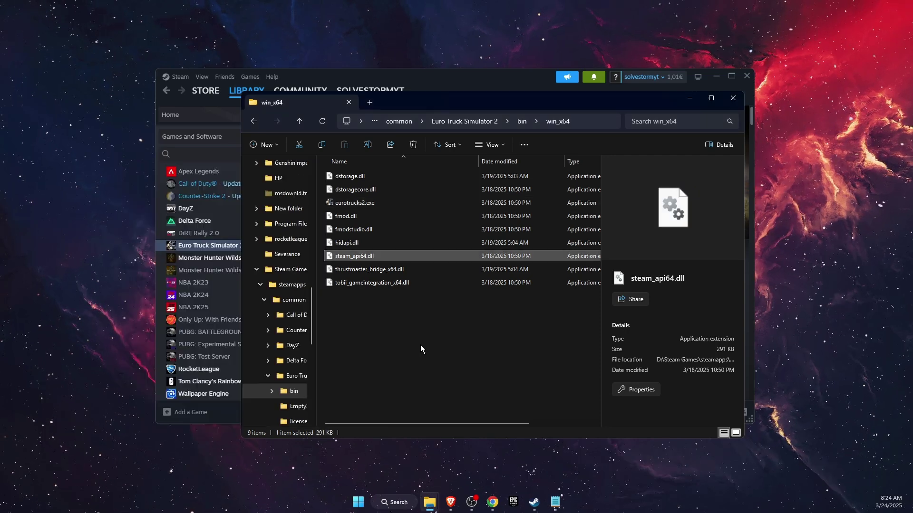
pyautogui.click(420, 344)
# - Turn on Windows 8 compatibility mode for eurotrucks2.exe and close its properties
pyautogui.click(351, 203)
pyautogui.rightClick(350, 206)
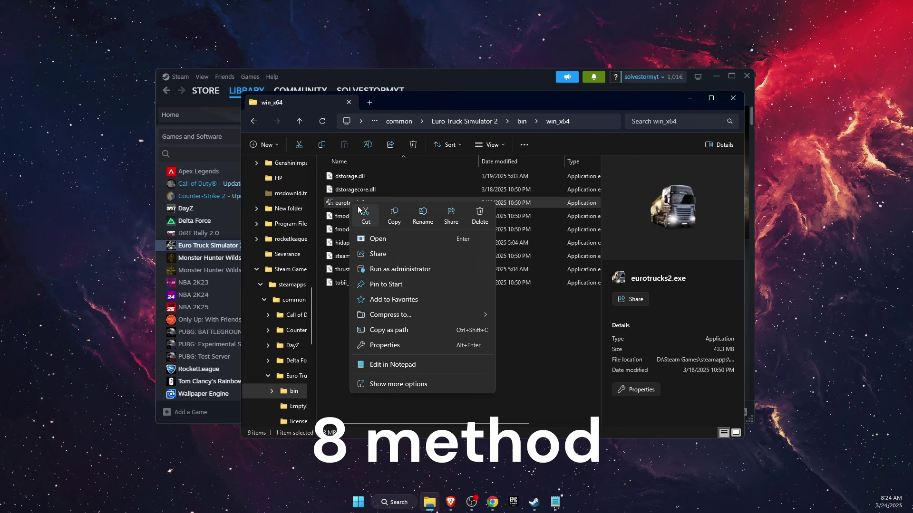
pyautogui.click(383, 345)
pyautogui.click(176, 192)
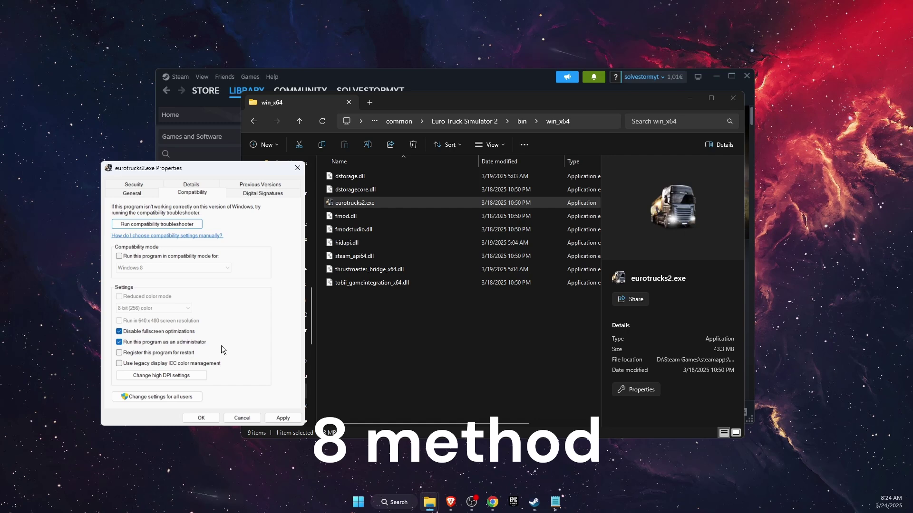
pyautogui.click(144, 258)
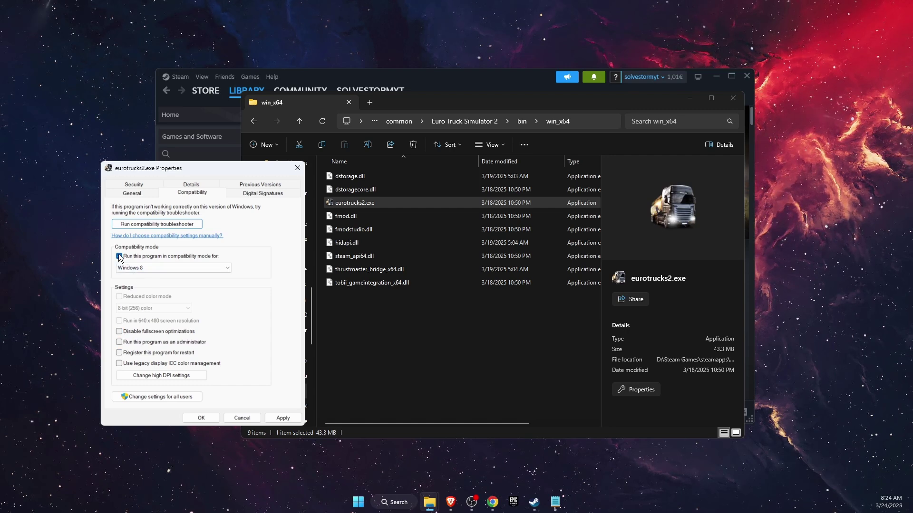
pyautogui.click(201, 418)
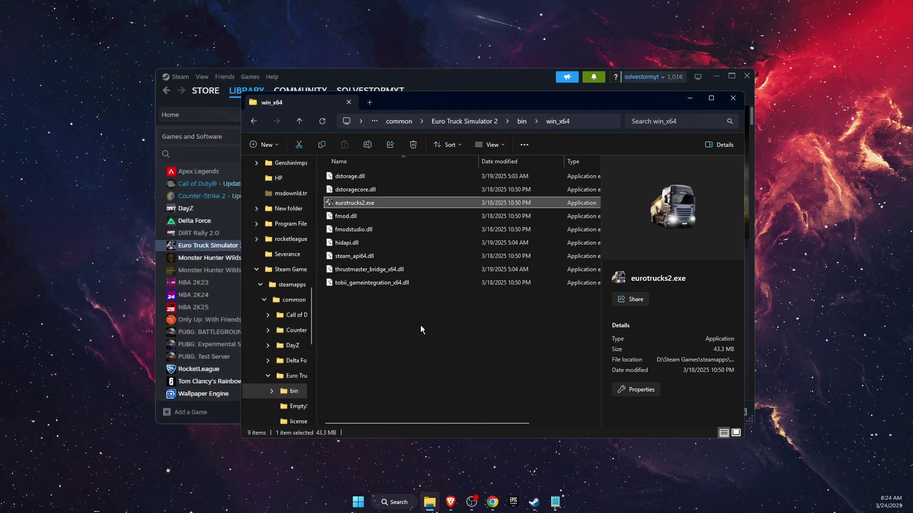
pyautogui.click(422, 343)
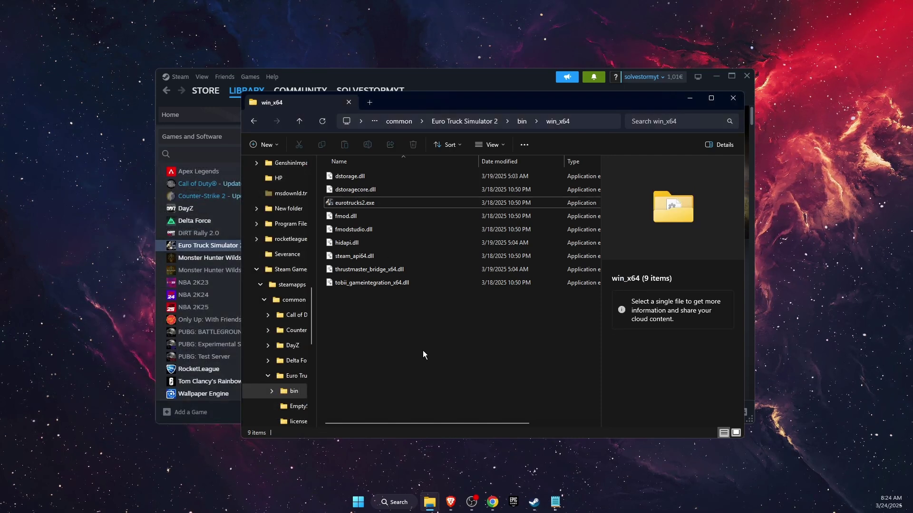
pyautogui.click(546, 256)
# - Close File Explorer, minimize Steam and close the Installed Files properties window
pyautogui.click(738, 97)
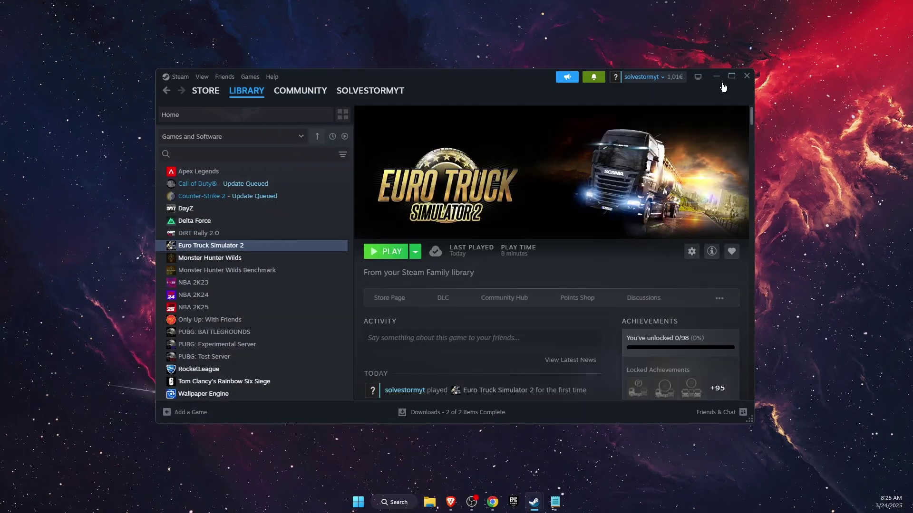
pyautogui.click(716, 79)
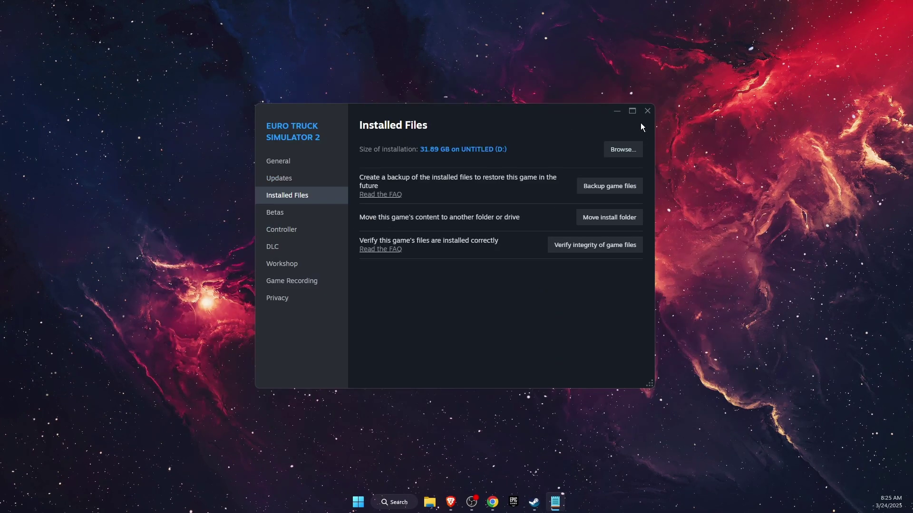
pyautogui.click(640, 111)
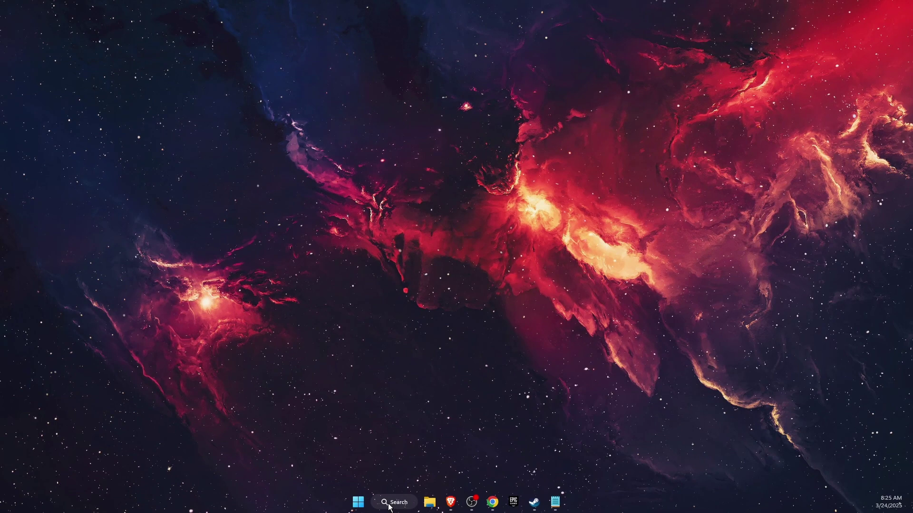
# - Search Windows for 'nv', then dismiss the search panel
pyautogui.click(394, 502)
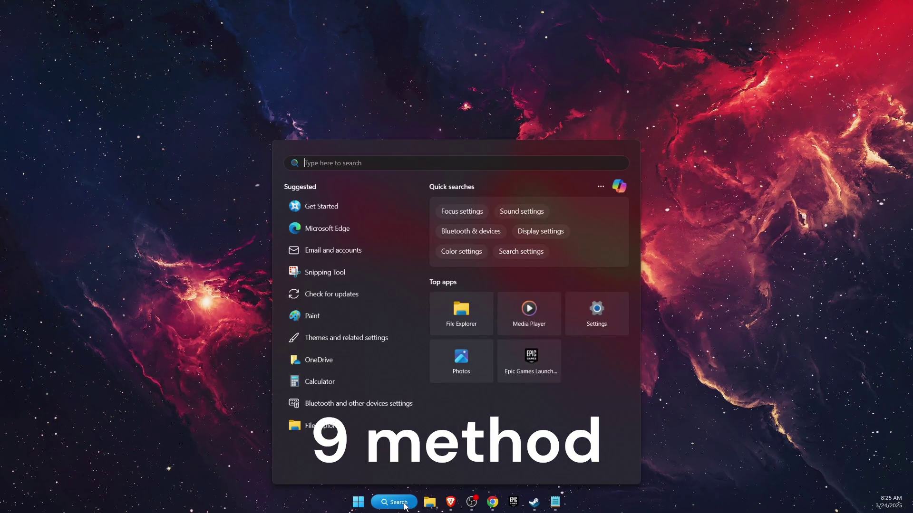
pyautogui.write('nv')
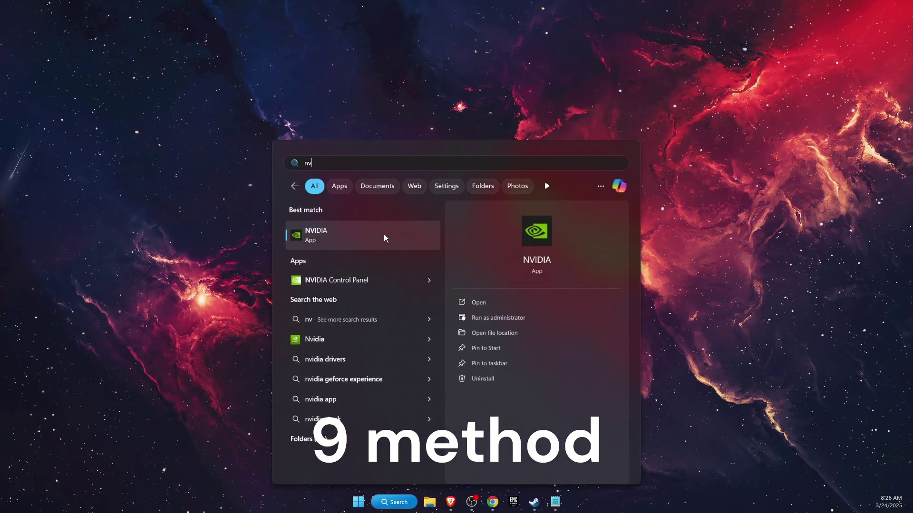
pyautogui.click(665, 316)
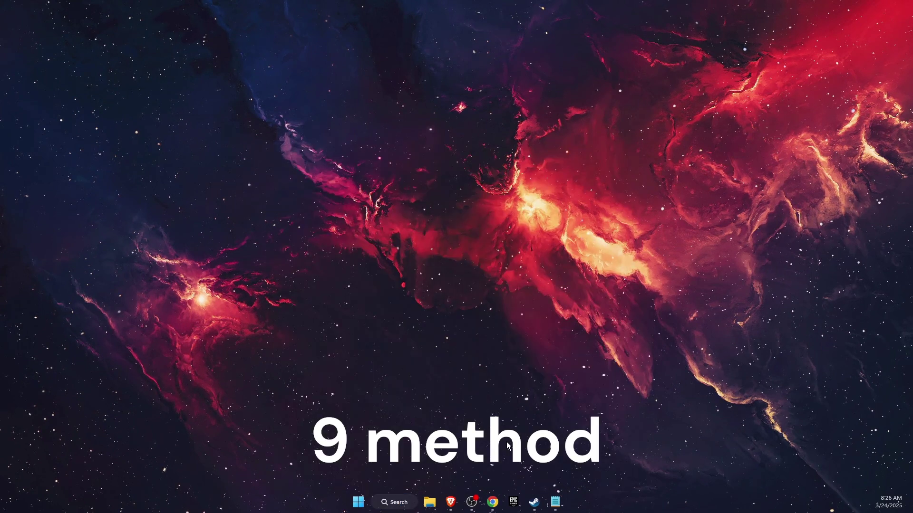
# - Restore Brave, view NVIDIA's official drivers page and AMD's Auto-Detect article, then minimize it
pyautogui.click(451, 502)
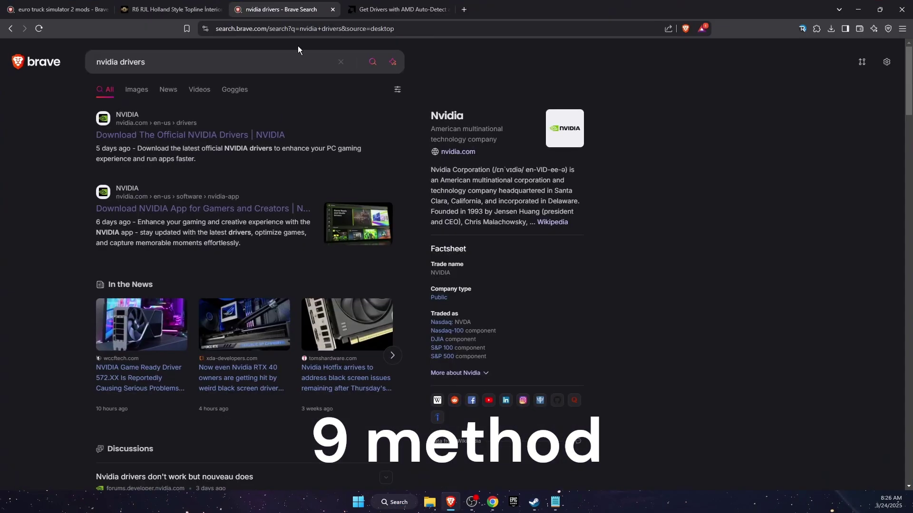
pyautogui.click(181, 135)
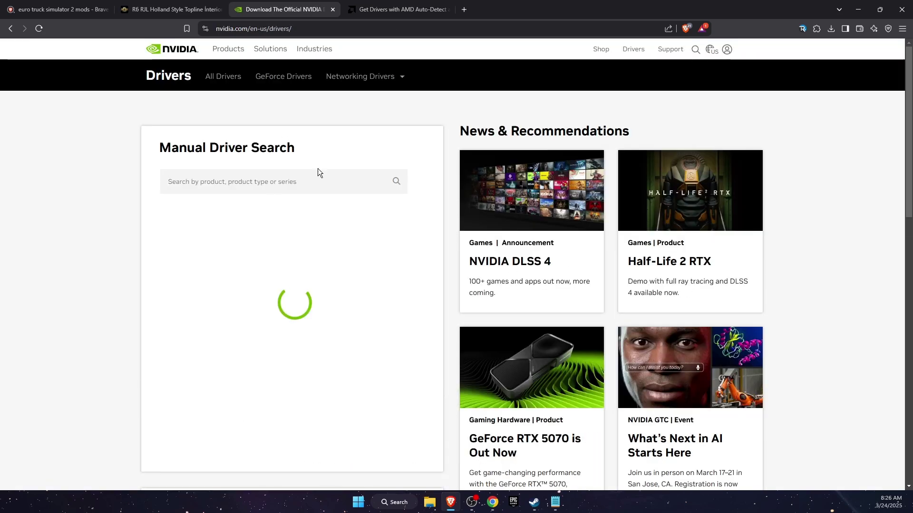
pyautogui.click(428, 9)
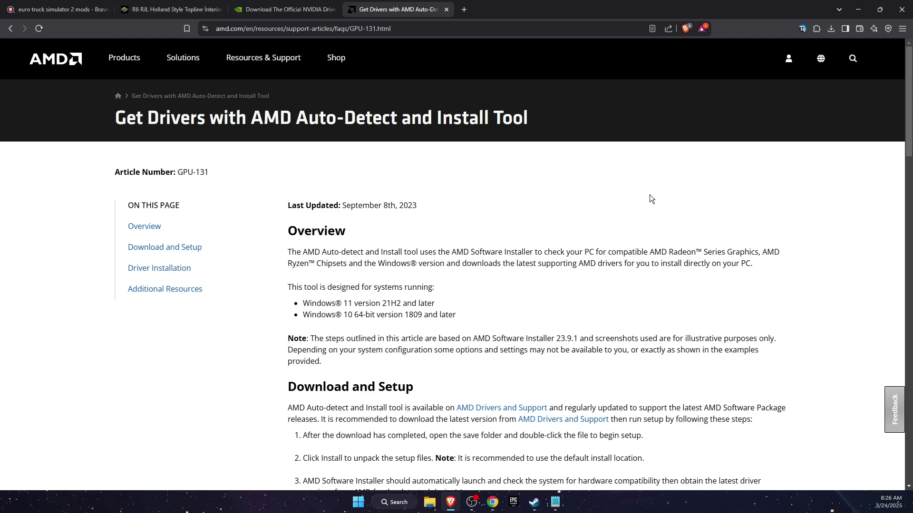
pyautogui.click(858, 9)
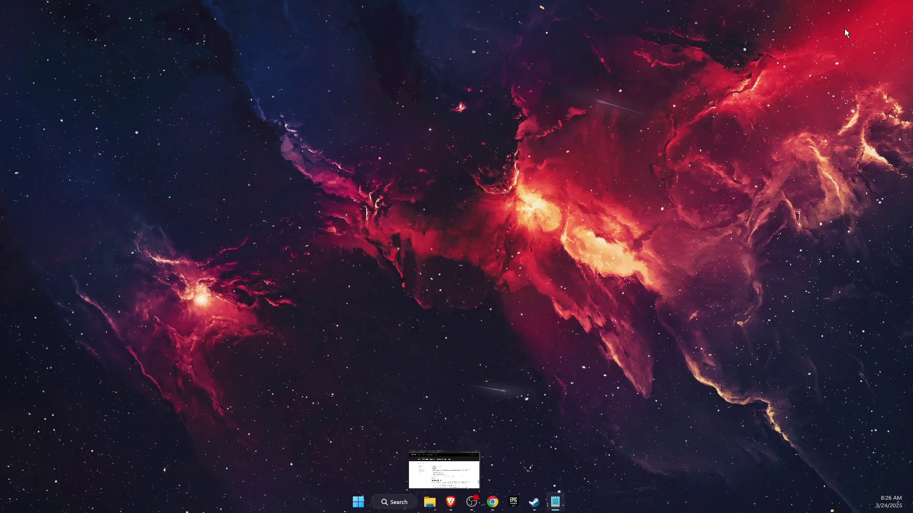
# - Search 'check for updates' to confirm Windows Update is current, then close Settings
pyautogui.click(380, 511)
pyautogui.write('check for updates')
pyautogui.press('Return')
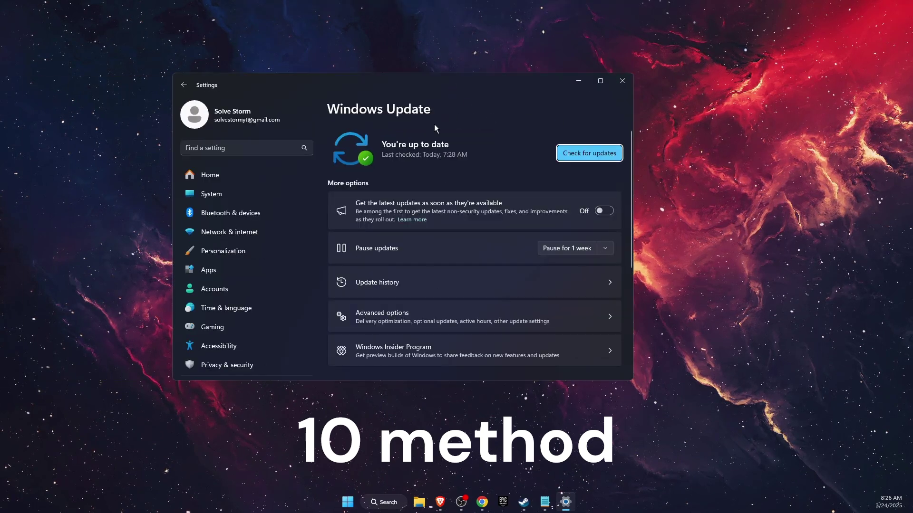
pyautogui.click(615, 81)
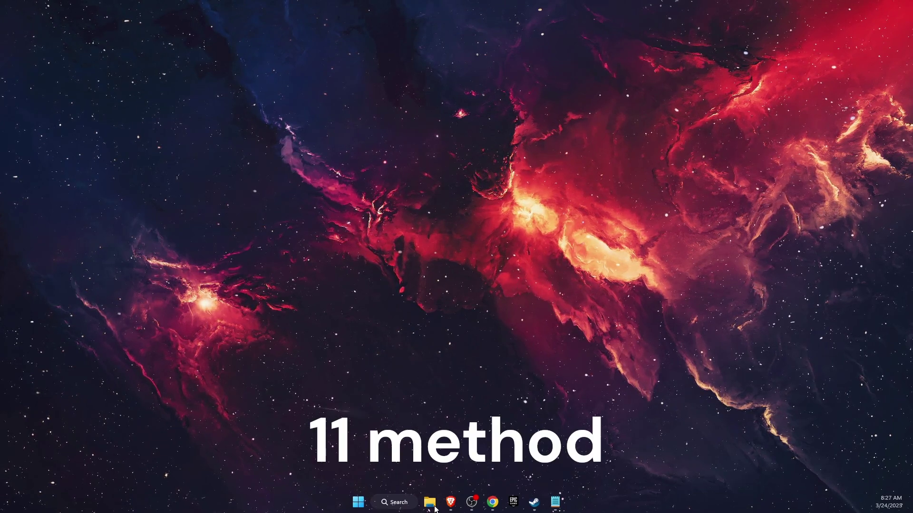
# - Open config.cfg from Documents\Euro Truck Simulator 2 in Notepad
pyautogui.press('super+e')
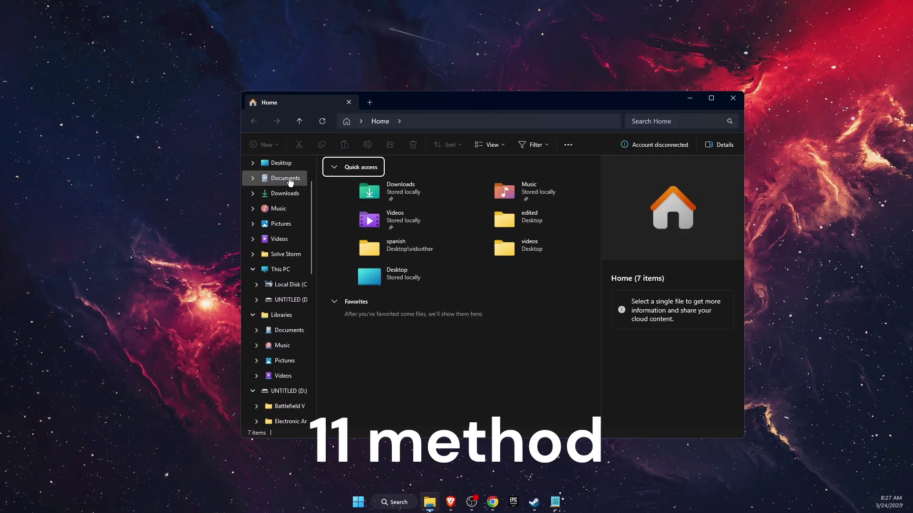
pyautogui.click(307, 180)
pyautogui.doubleClick(369, 242)
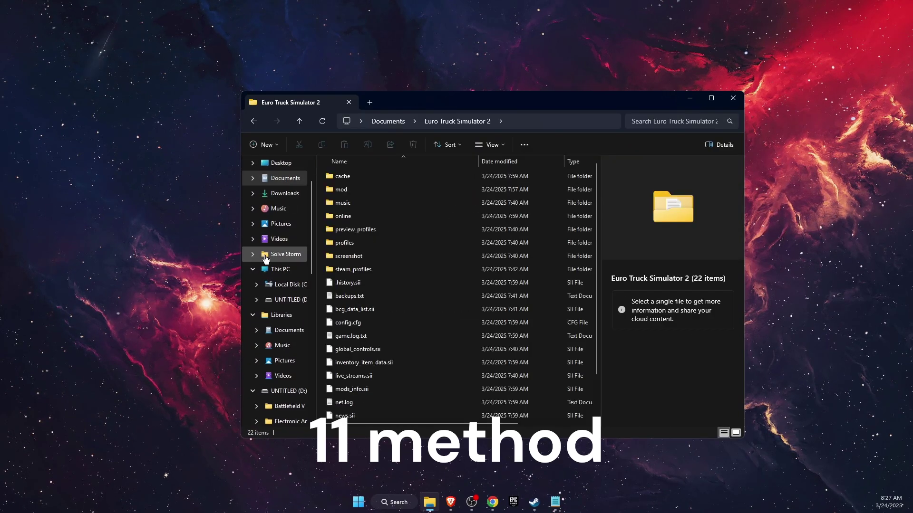
pyautogui.click(349, 324)
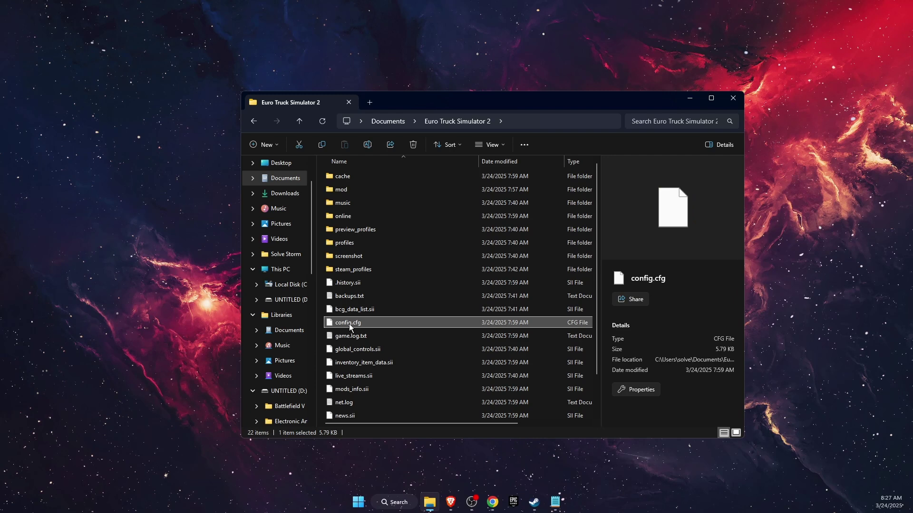
pyautogui.rightClick(369, 322)
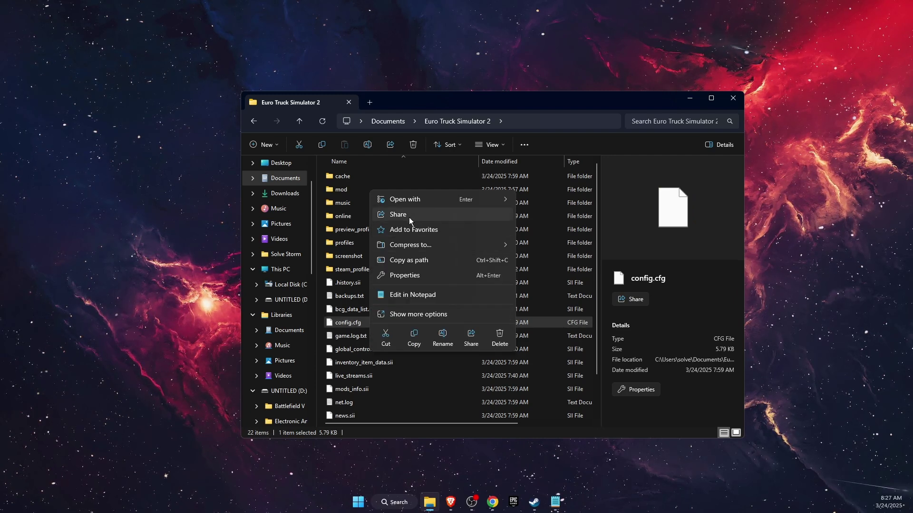
pyautogui.moveTo(426, 199)
pyautogui.click(529, 202)
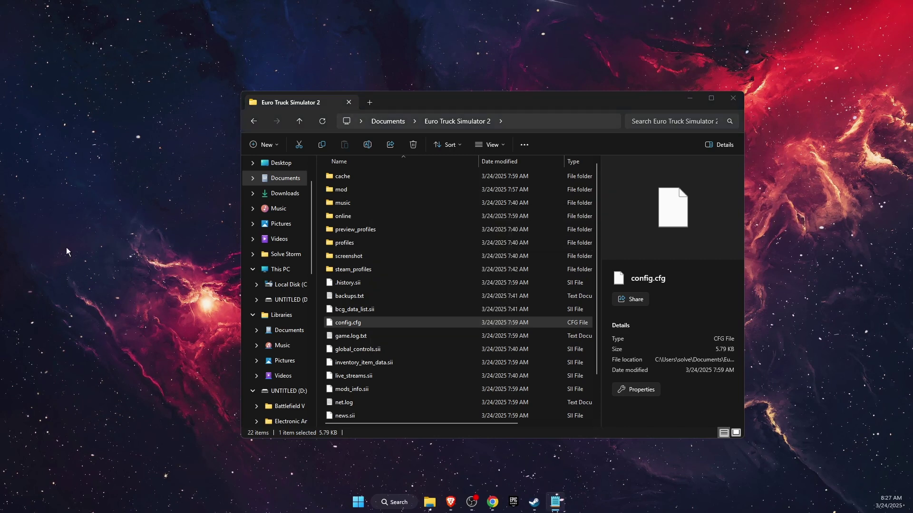
# - Find the g_color_feedback line in config.cfg
pyautogui.press('Return')
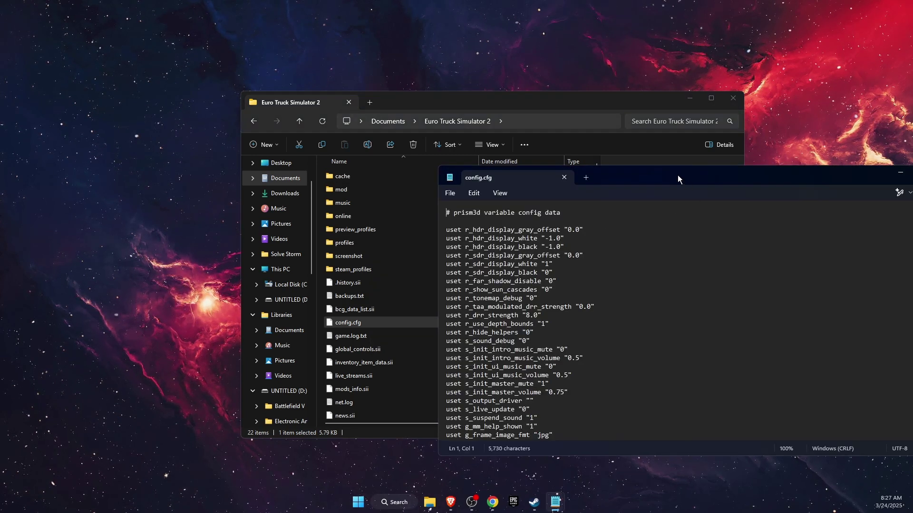
pyautogui.moveTo(677, 179); pyautogui.dragTo(486, 141)
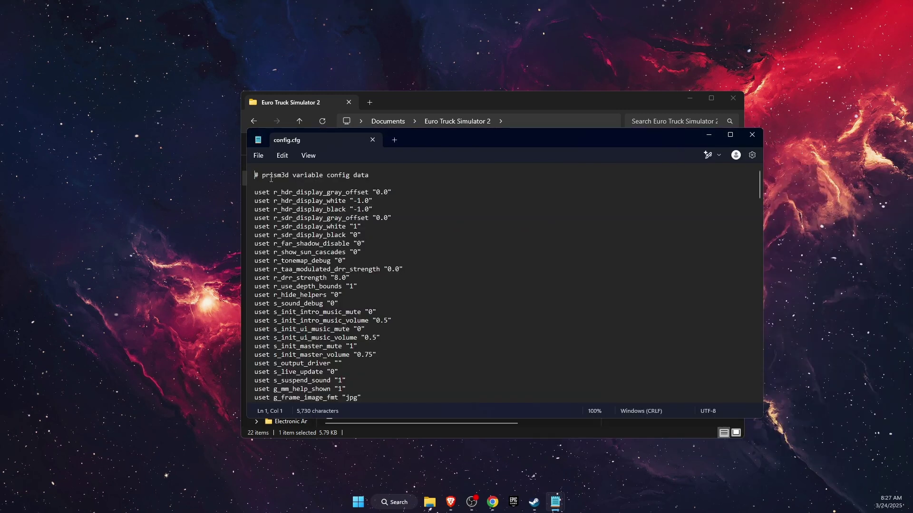
pyautogui.click(283, 157)
pyautogui.click(305, 270)
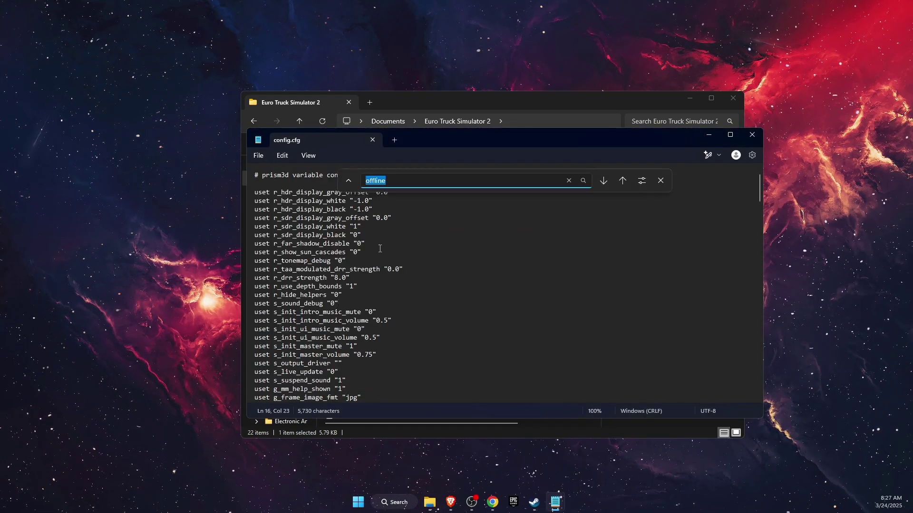
pyautogui.write('g_color_feedback')
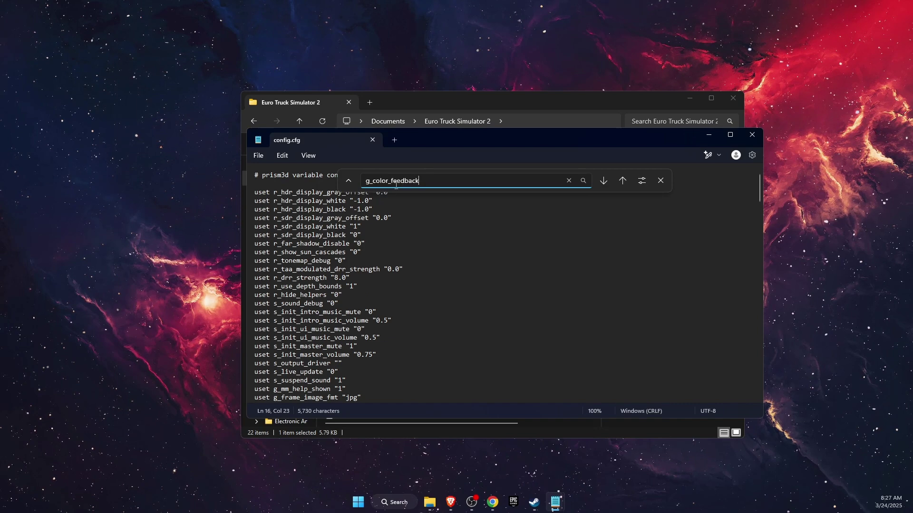
pyautogui.press('Return')
# - Change g_color_feedback from 1 to 0, then close config.cfg and save it
pyautogui.click(353, 398)
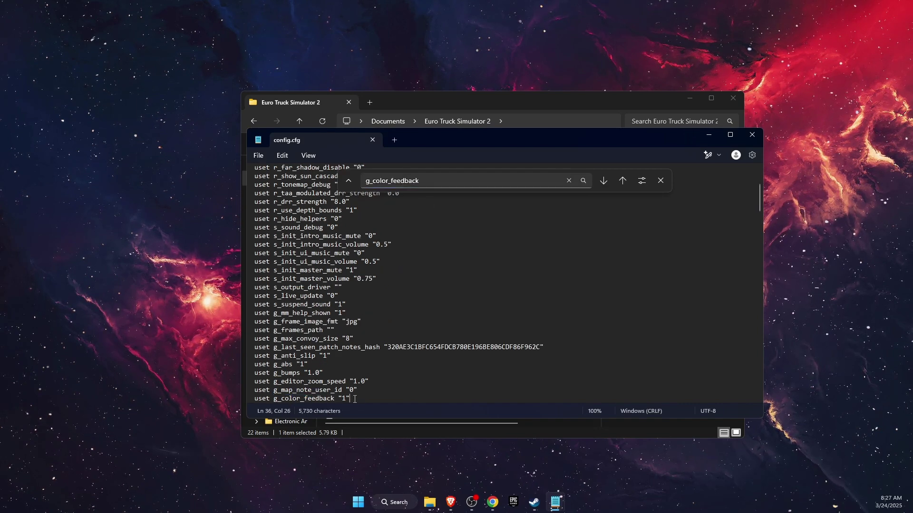
pyautogui.scroll(-2, 355, 385)
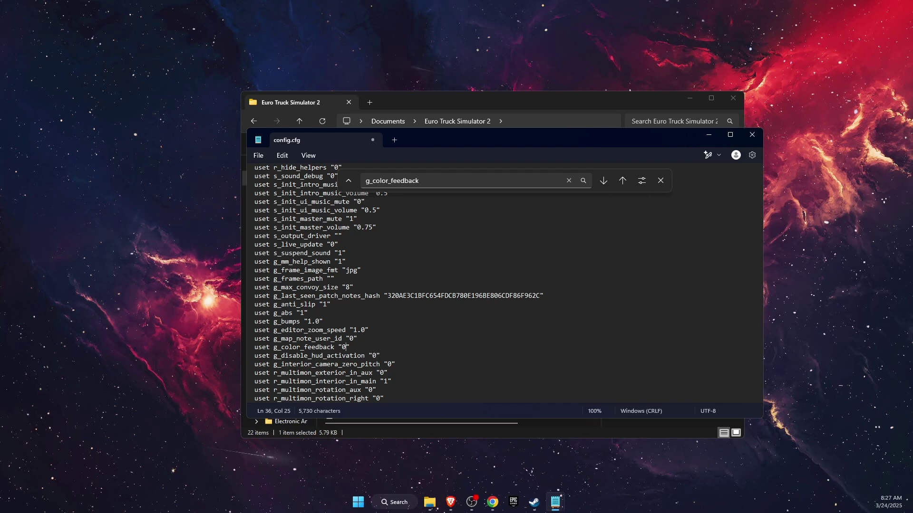
pyautogui.click(660, 180)
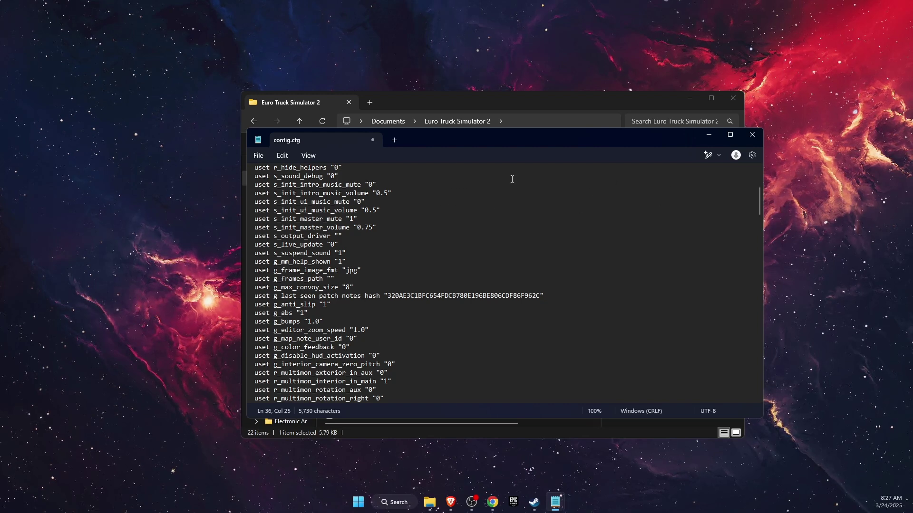
pyautogui.hotkey('ctrl', 'w')
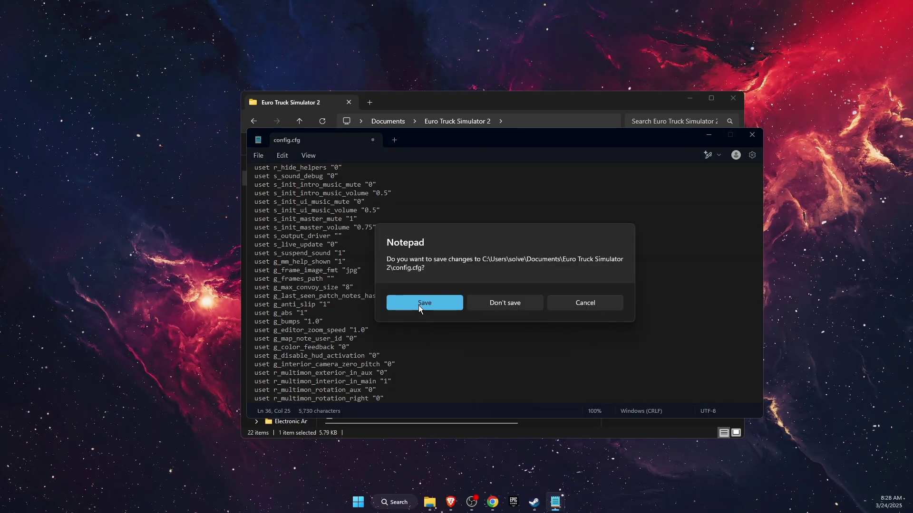
pyautogui.click(419, 305)
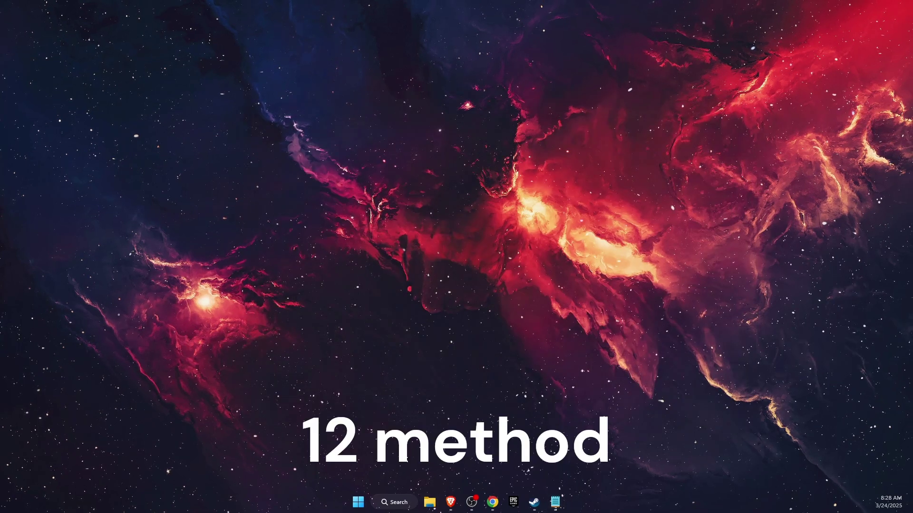
# - Launch Command Prompt as administrator and run sfc /scannow
pyautogui.click(405, 498)
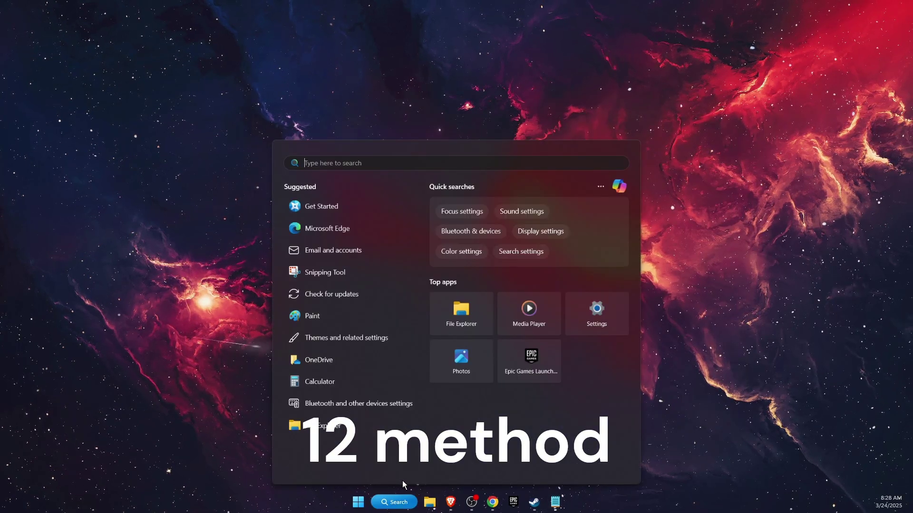
pyautogui.write('cm')
pyautogui.rightClick(365, 235)
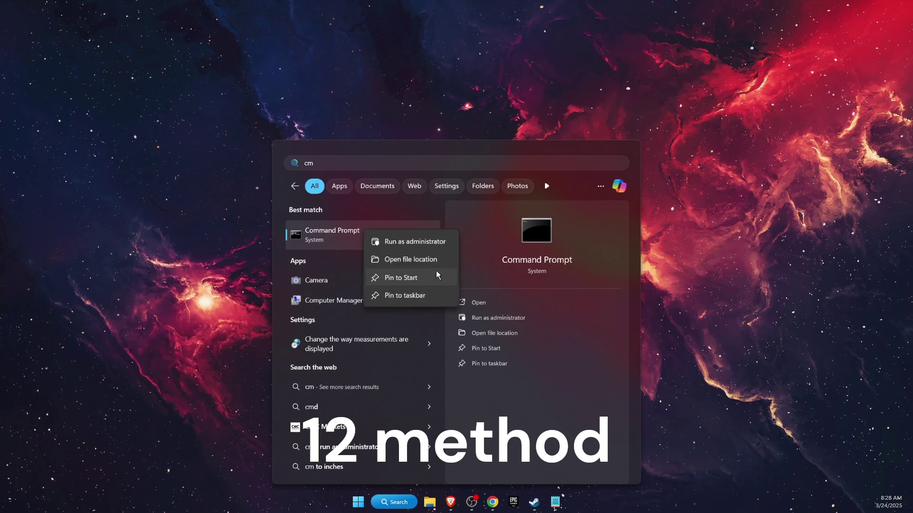
pyautogui.click(417, 244)
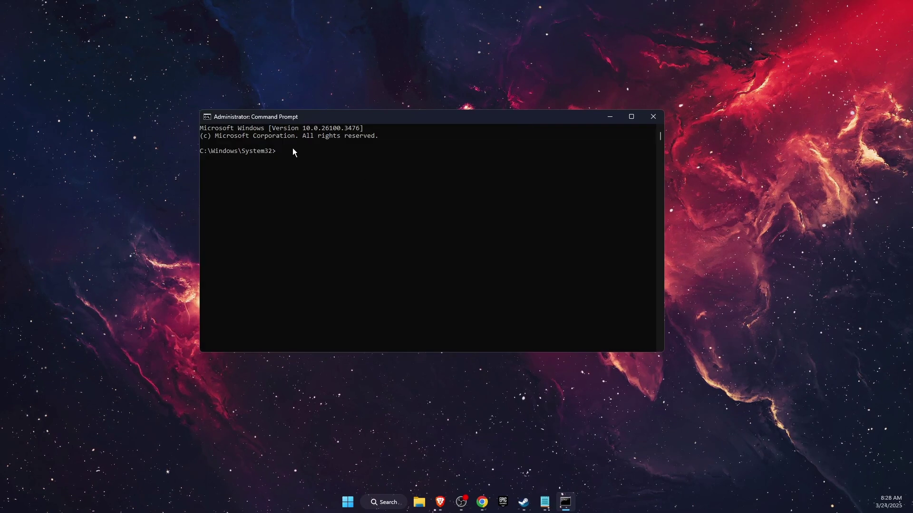
pyautogui.write('sfc')
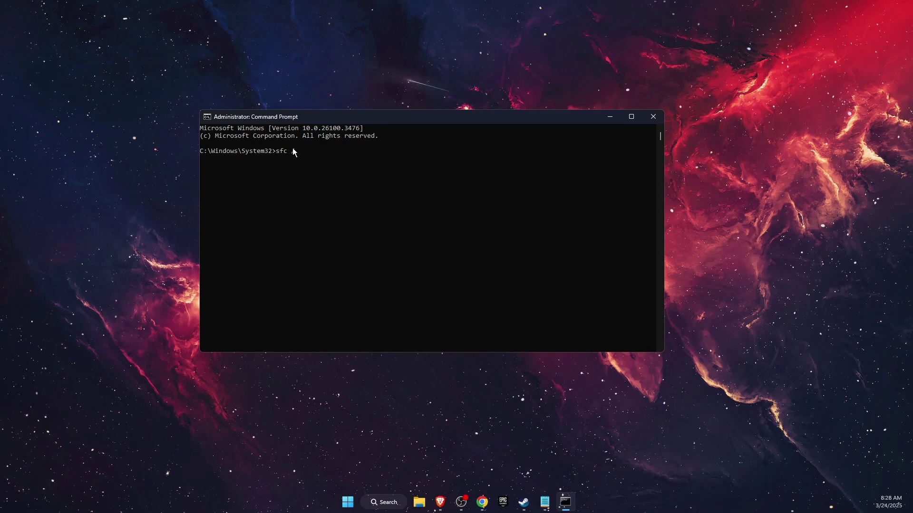
pyautogui.write(' /scannow')
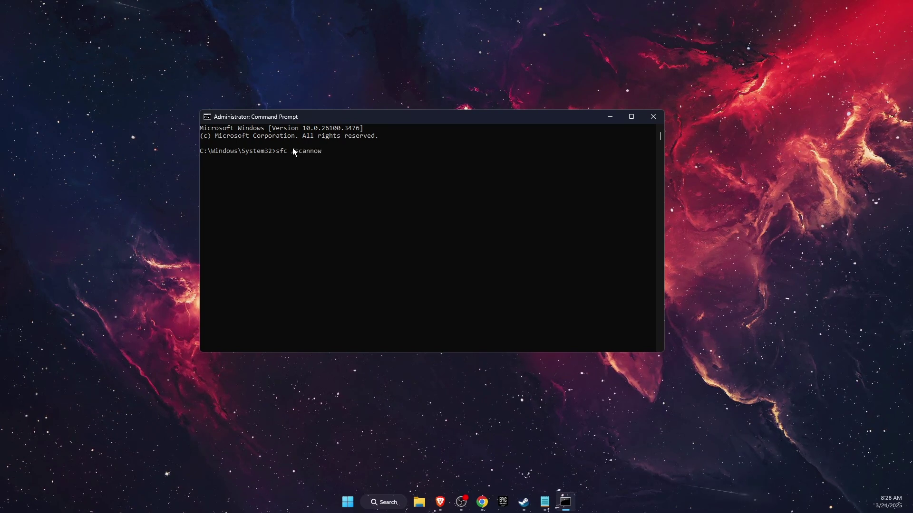
pyautogui.press('Return')
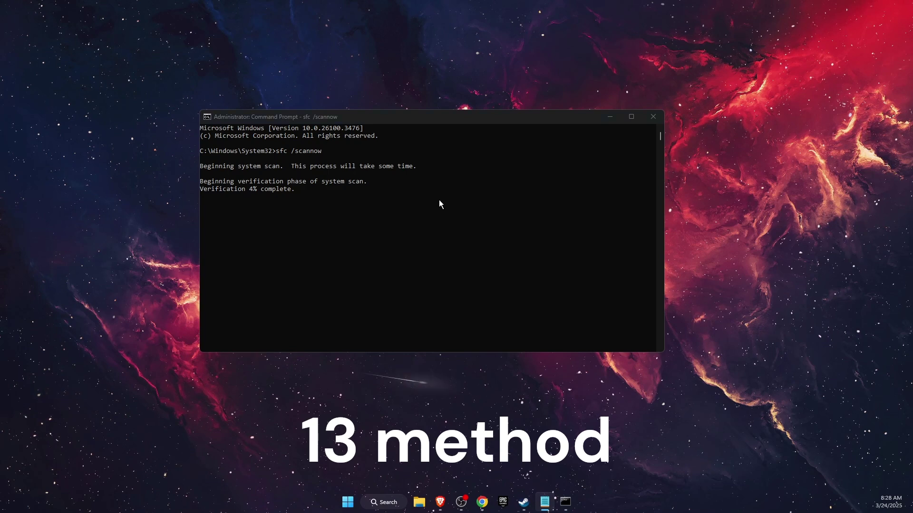
# - In Settings, open Storage > Temporary files and tick Recycle Bin for removal
pyautogui.press('super+s')
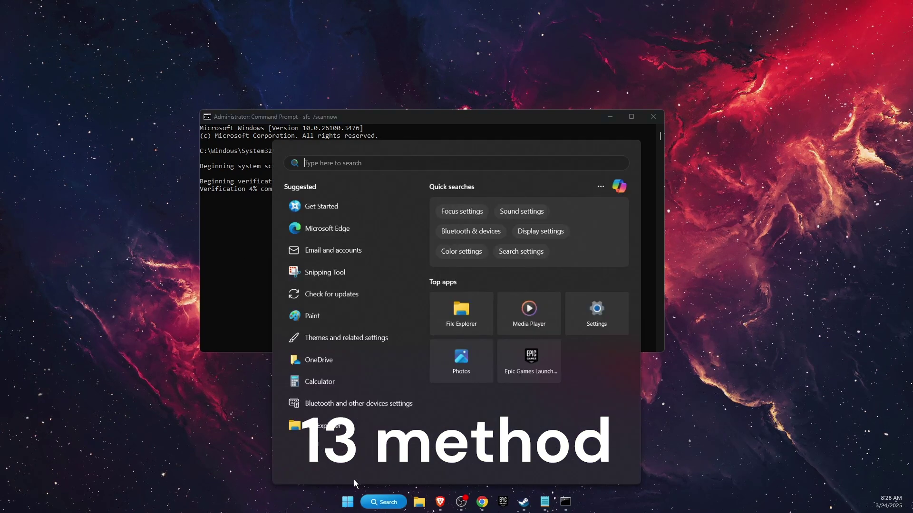
pyautogui.write('settings')
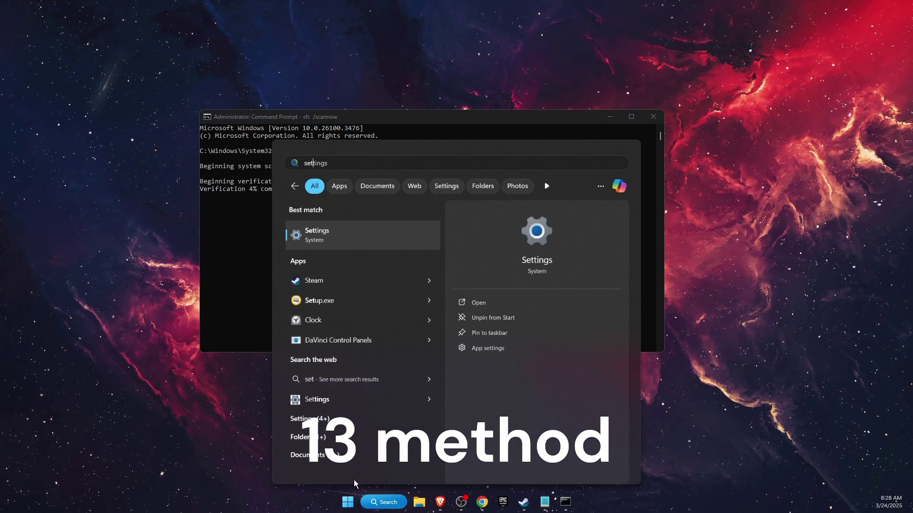
pyautogui.press('Return')
pyautogui.click(354, 319)
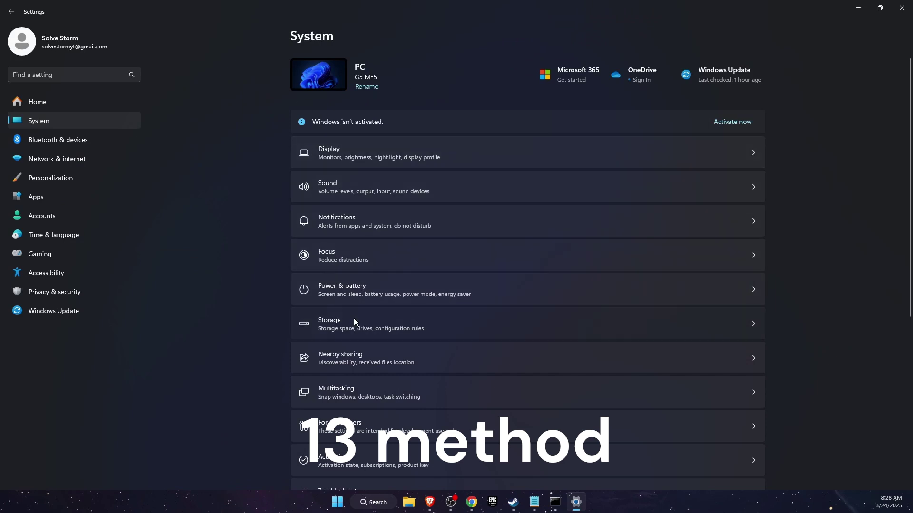
pyautogui.click(352, 189)
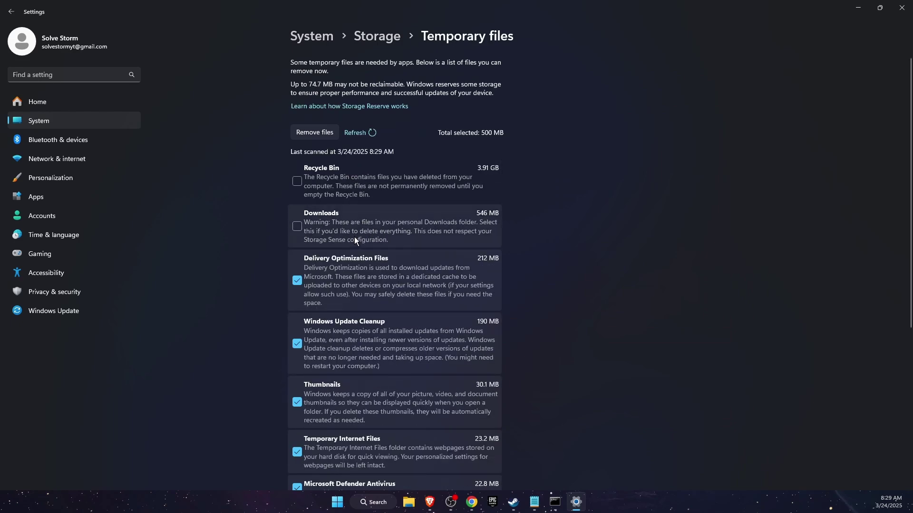
pyautogui.click(336, 189)
pyautogui.scroll(-5, 404, 338)
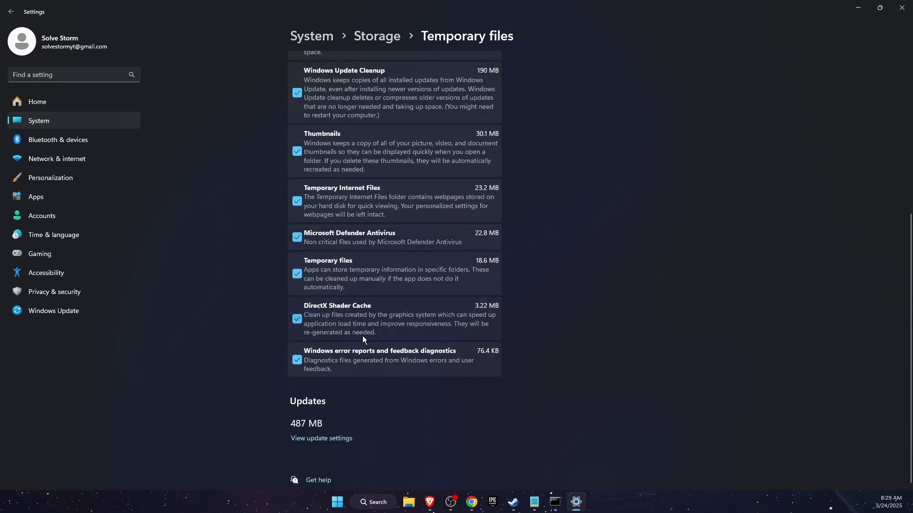
pyautogui.scroll(5, 370, 337)
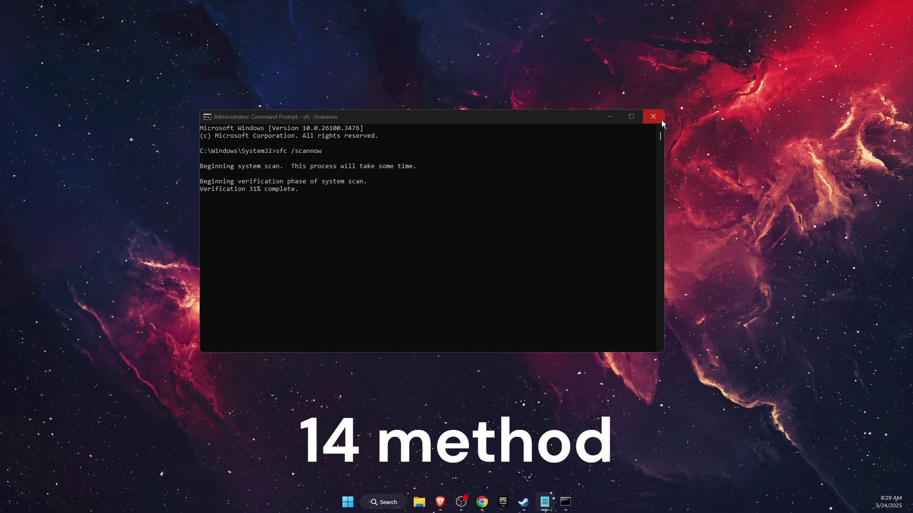
# - Close Command Prompt and bring up Euro Truck Simulator 2 in the Steam library, checking its Play options
pyautogui.click(659, 118)
pyautogui.click(533, 502)
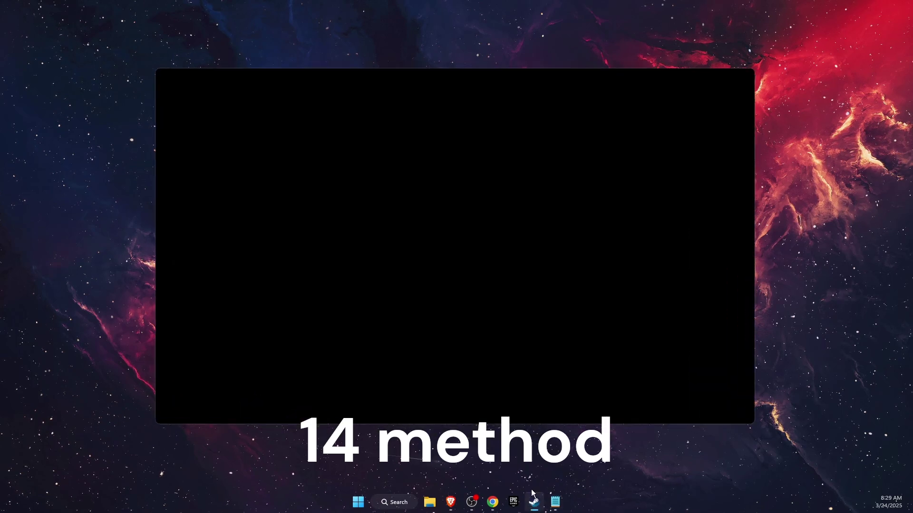
pyautogui.click(415, 254)
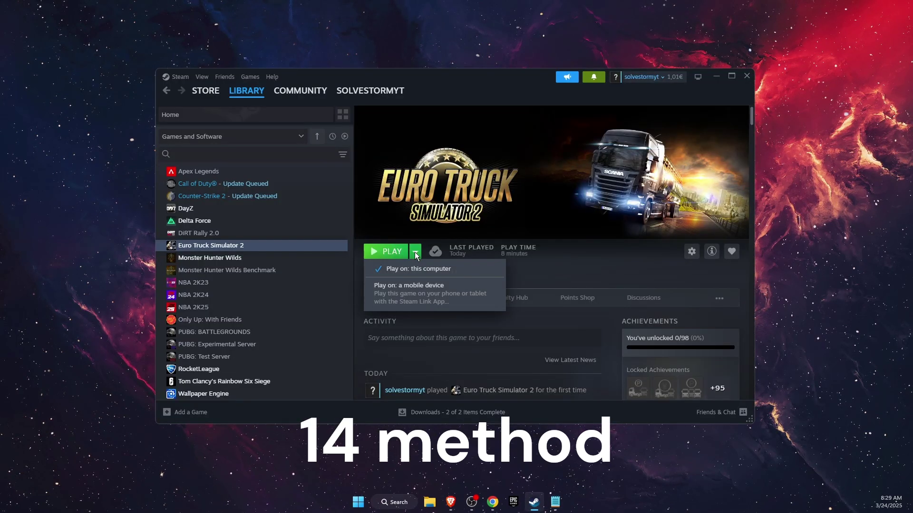
pyautogui.click(565, 276)
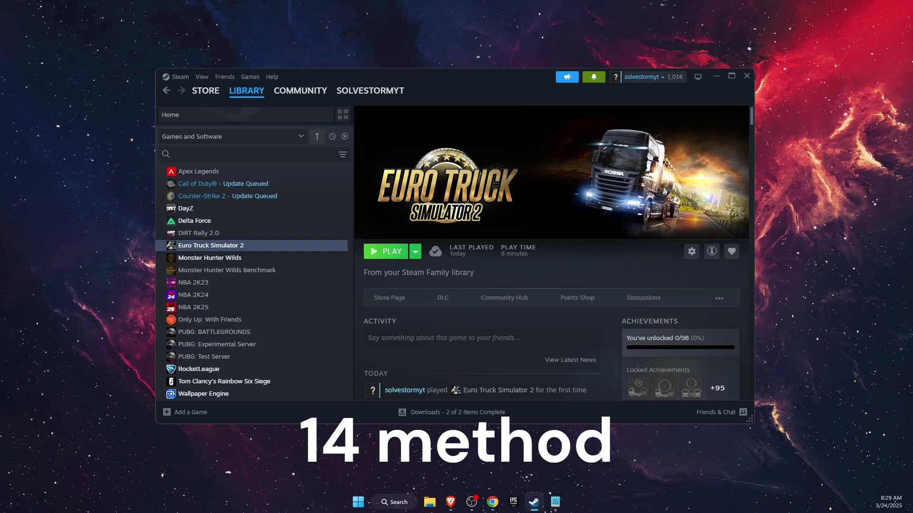
pyautogui.click(85, 292)
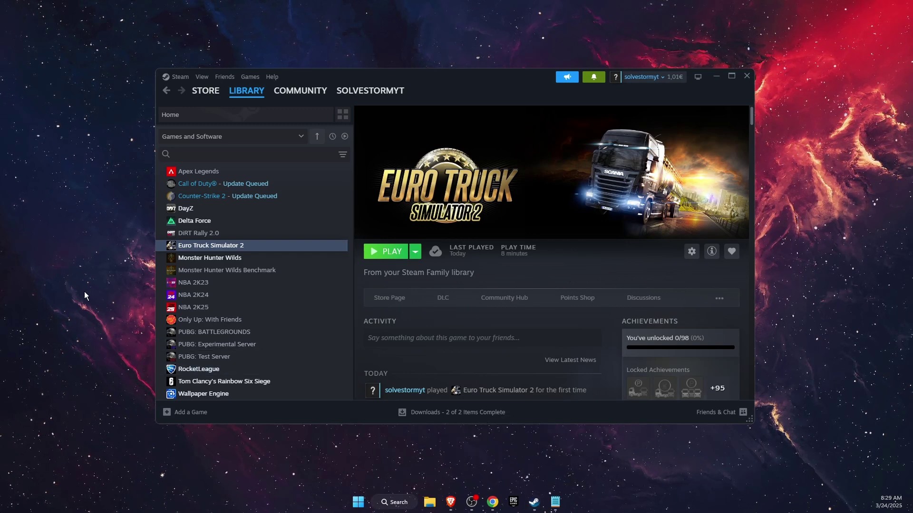